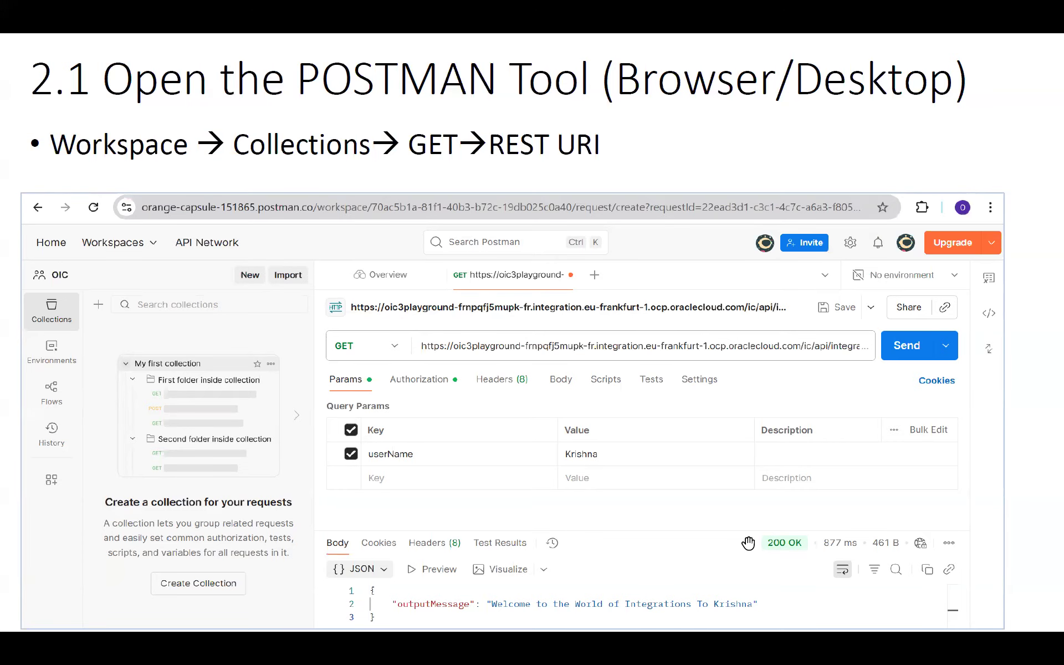
Step: Advance to the SOAP UI REST project slide, then switch to the Oracle Integration browser window
key(Right)
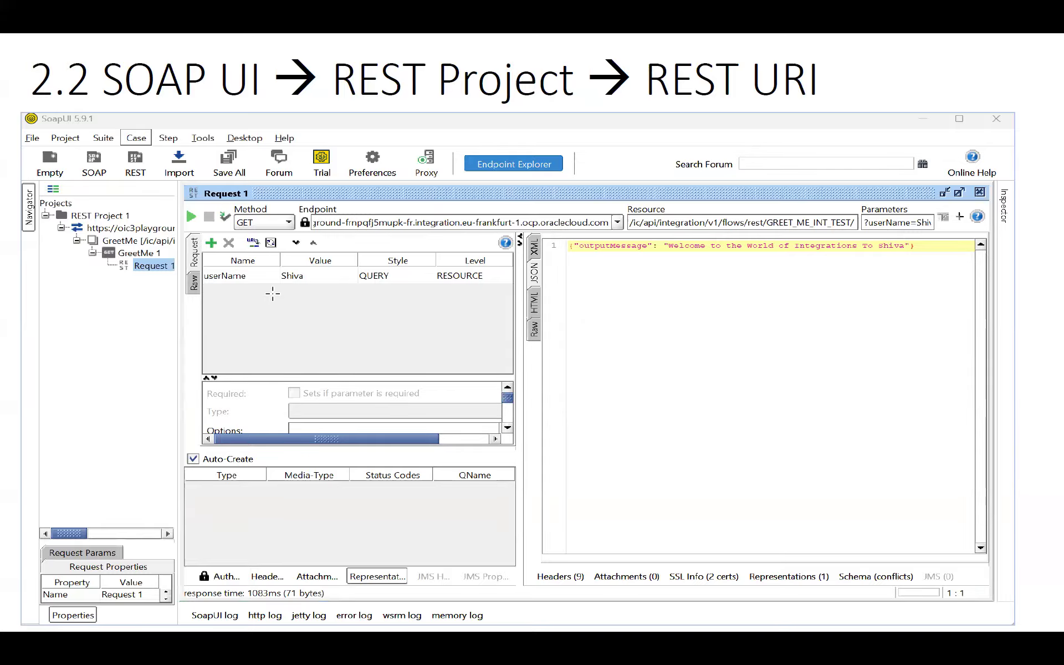
key(alt+Tab)
key(alt+Tab)
key(alt+Tab)
key(alt+Tab)
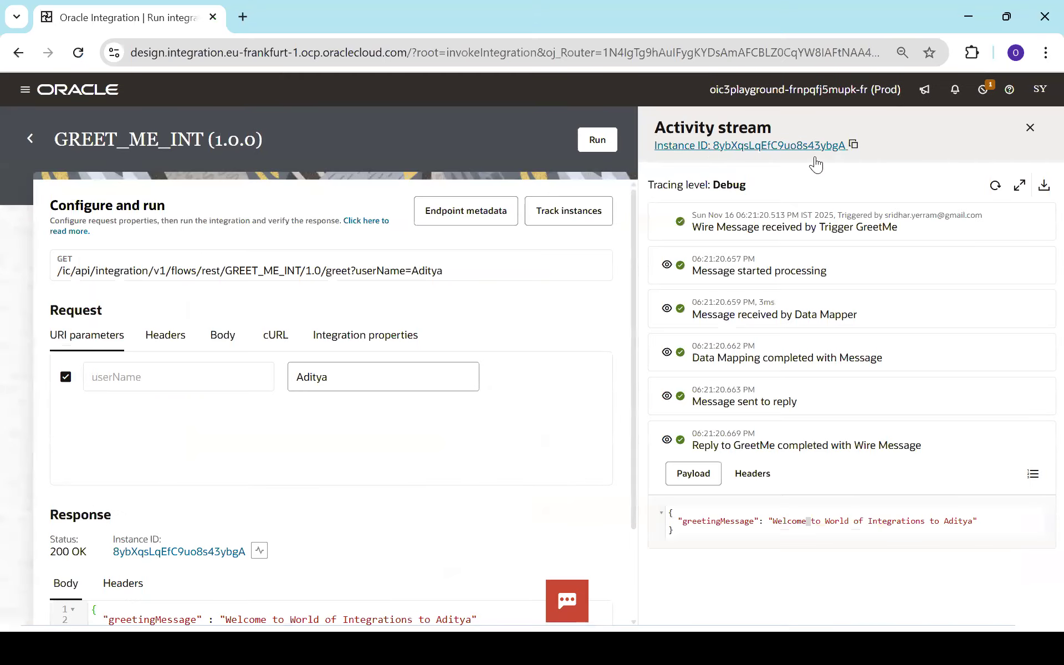
Step: Close the activity stream and rerun GREET_ME_INT from the integrations list's actions menu
click(1030, 127)
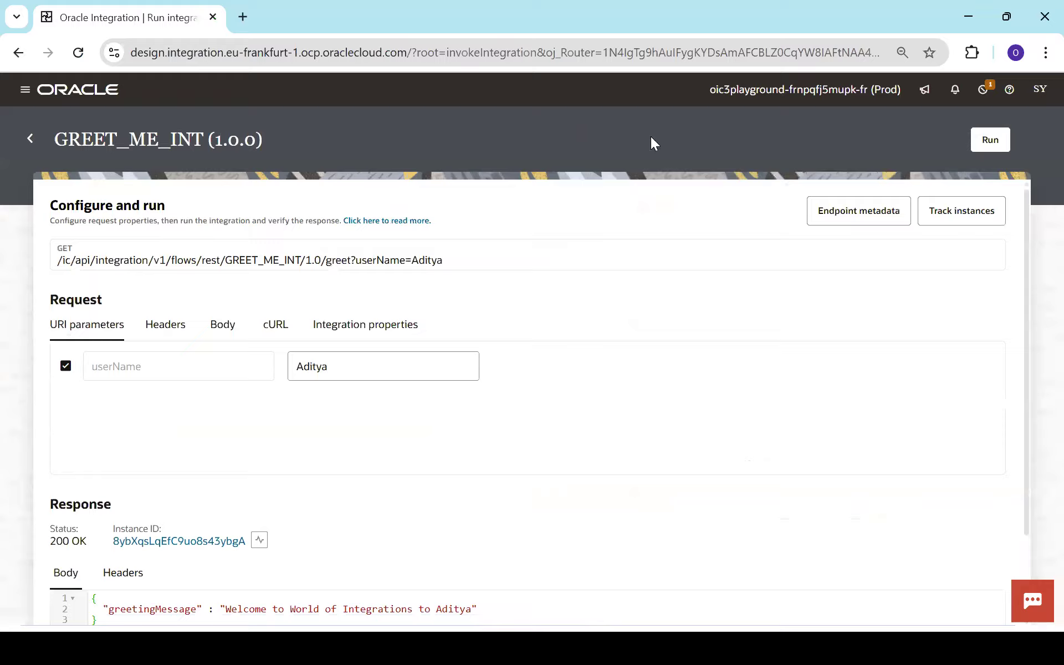
click(30, 139)
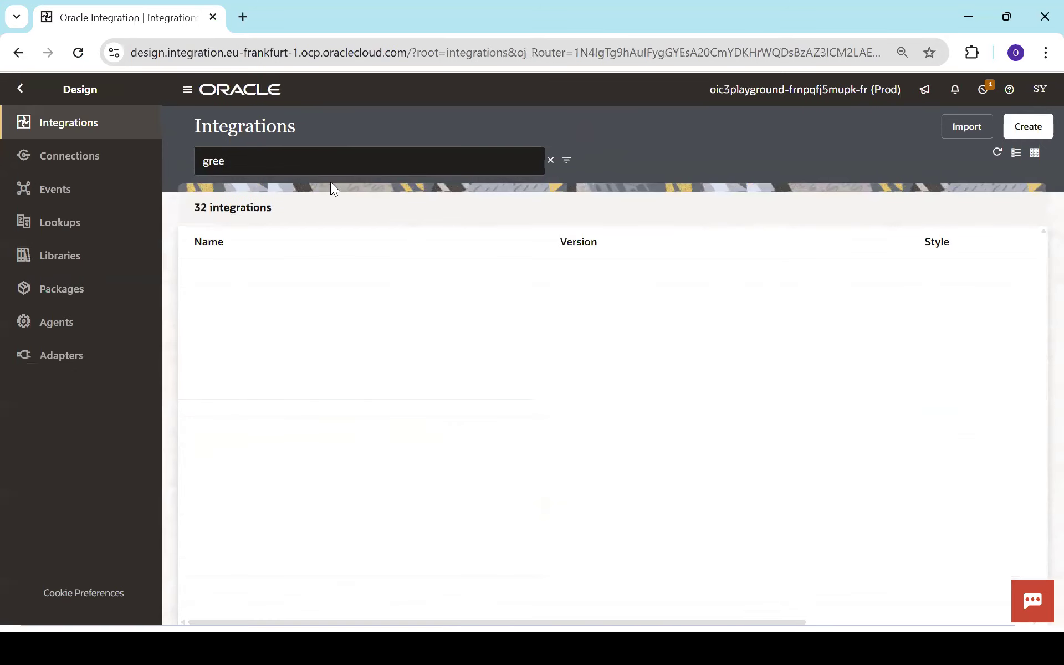
mouse_move(872, 273)
click(981, 283)
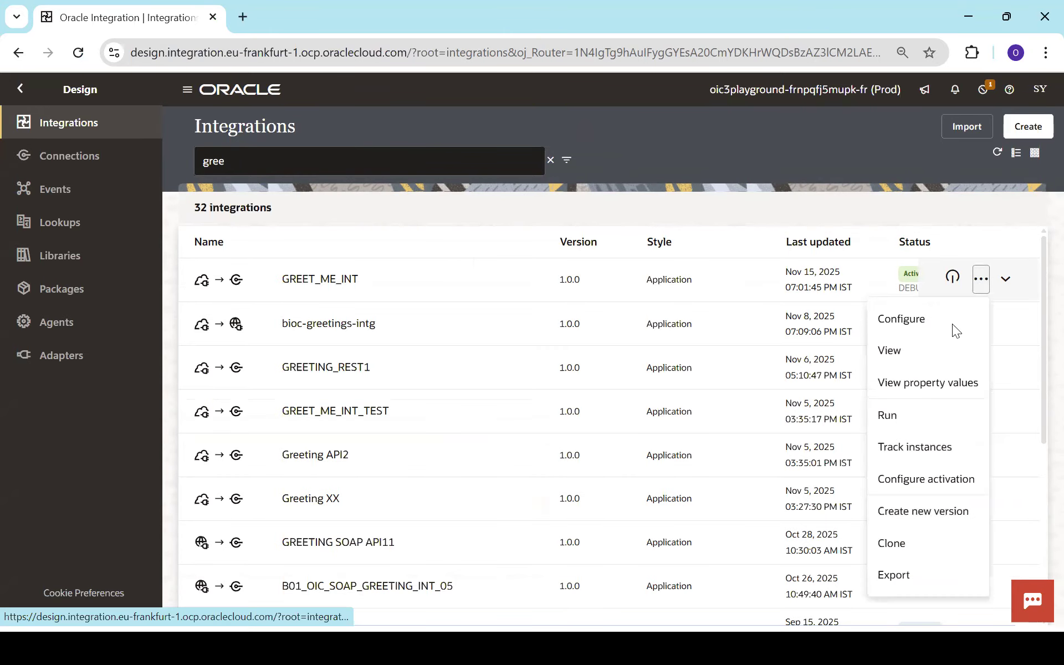
click(900, 417)
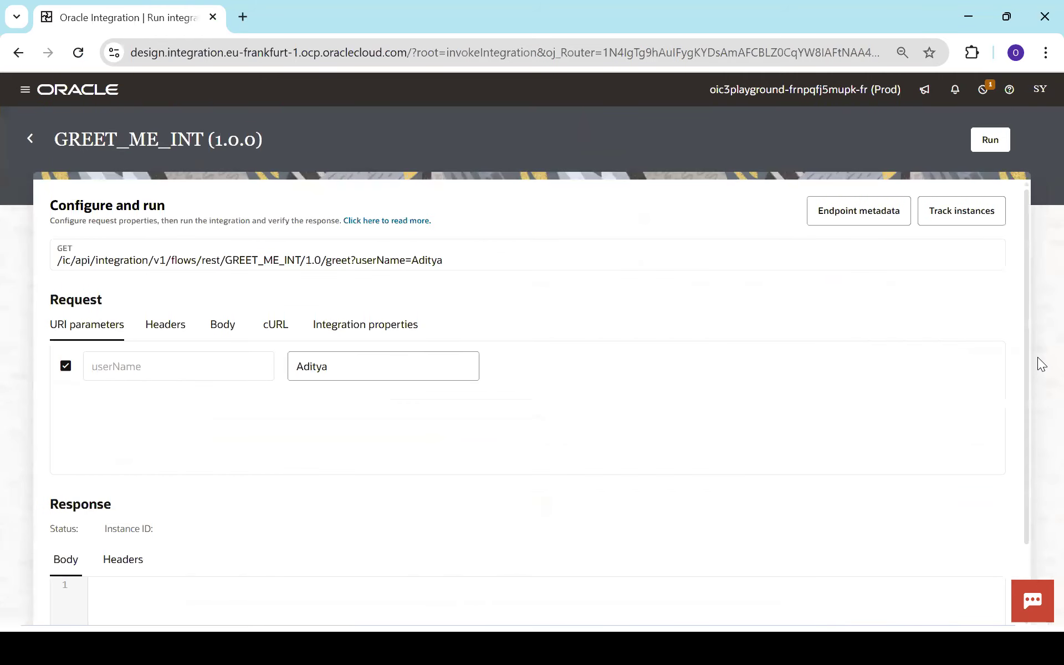
Step: Paste GREET_ME_INT's Endpoint URL from Endpoint metadata into a new Notepad++ note
click(854, 215)
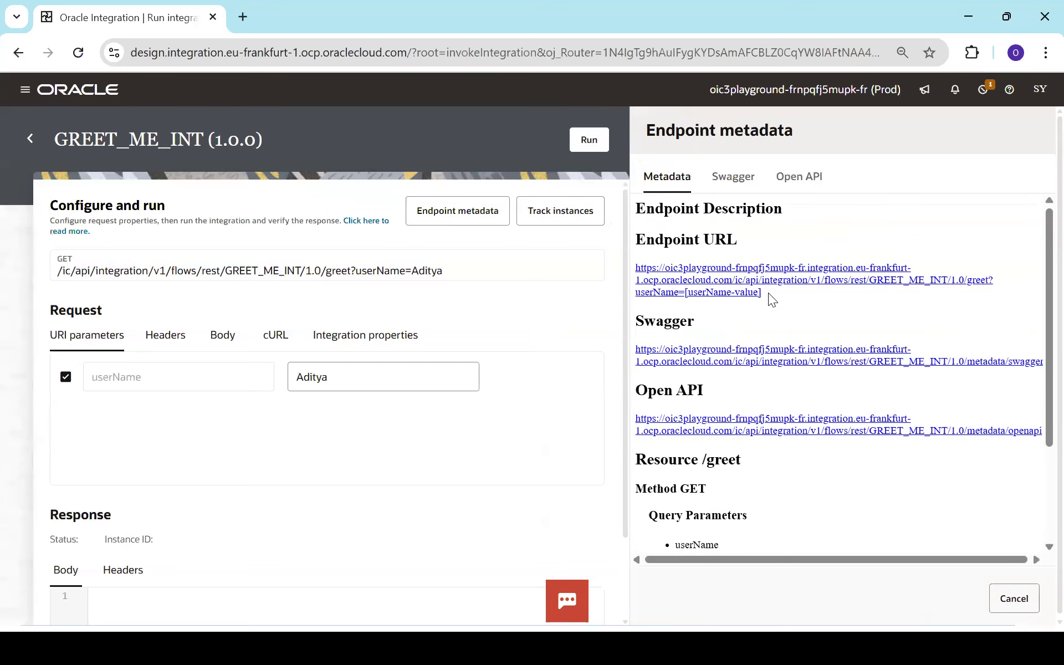
drag(787, 292, 636, 272)
key(ctrl+c)
key(alt+Tab)
key(alt+Tab)
key(alt+Tab)
key(alt+Tab)
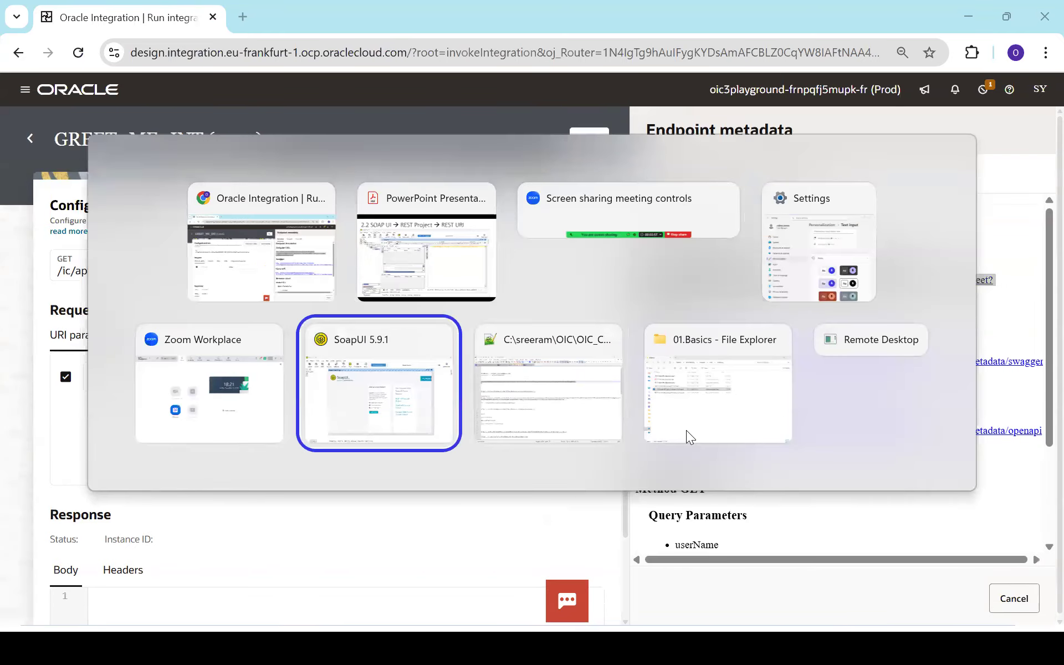
key(alt+Tab)
key(ctrl+n)
key(ctrl+v)
scroll(688, 432, up, 5)
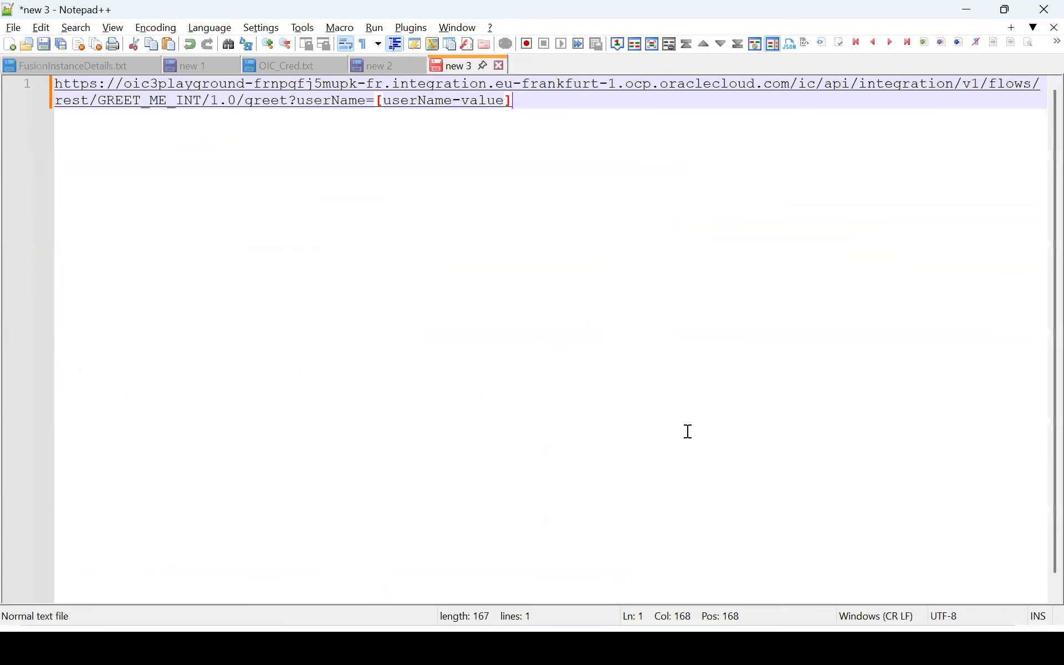
key(alt+Tab)
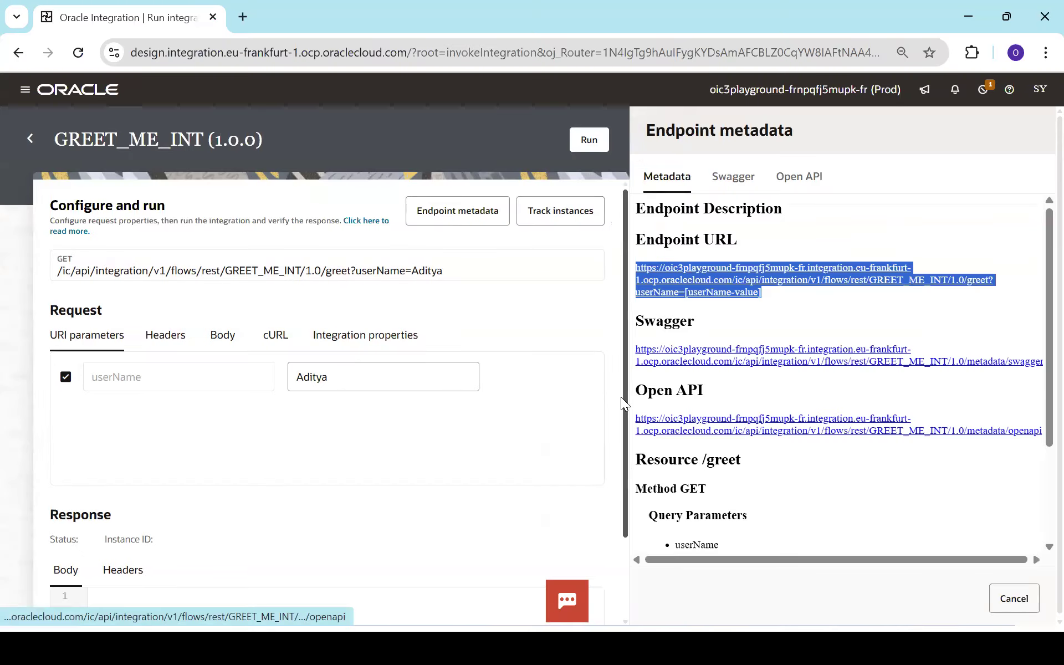
Step: Close the metadata panel and run GREET_ME_INT with userName changed from Aditya to Krishna
click(556, 380)
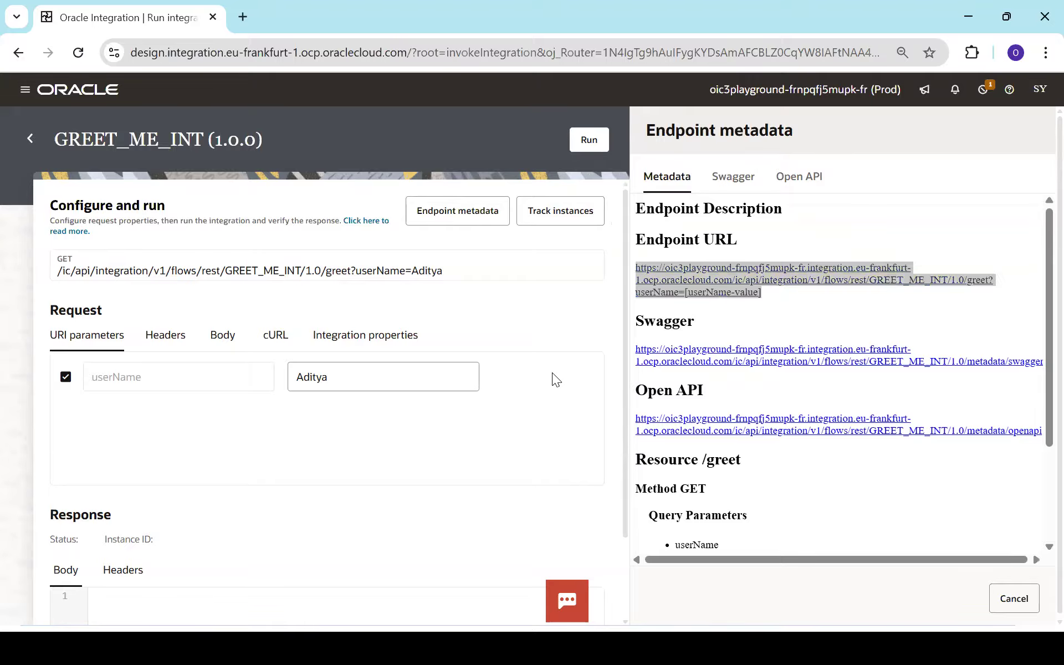
click(1014, 599)
click(421, 370)
key(ctrl+a)
text(K)
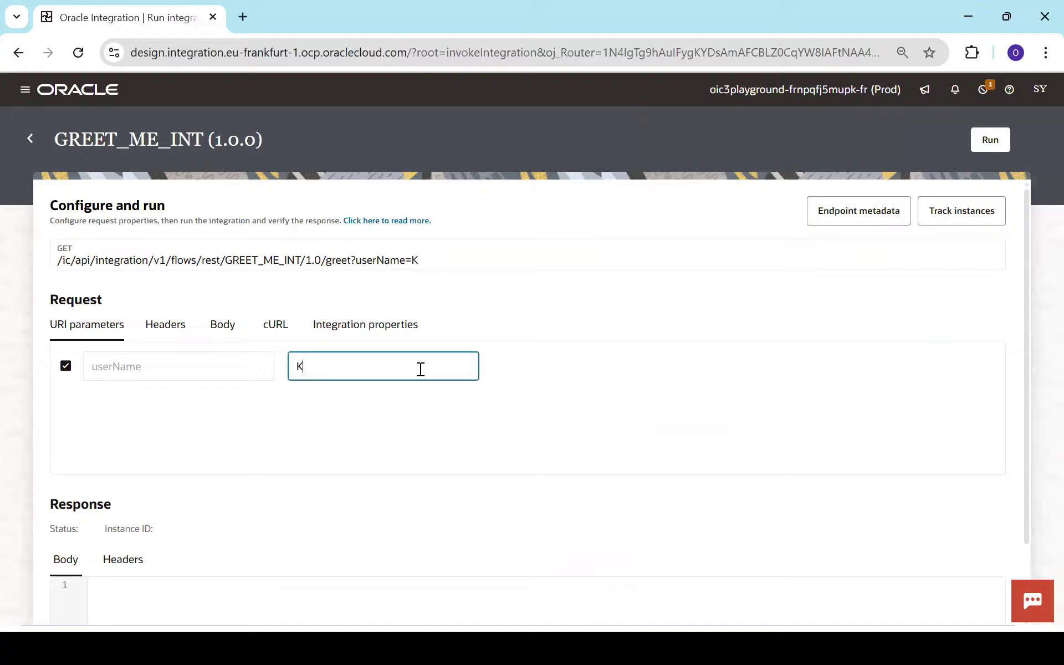
text(rishna)
click(990, 140)
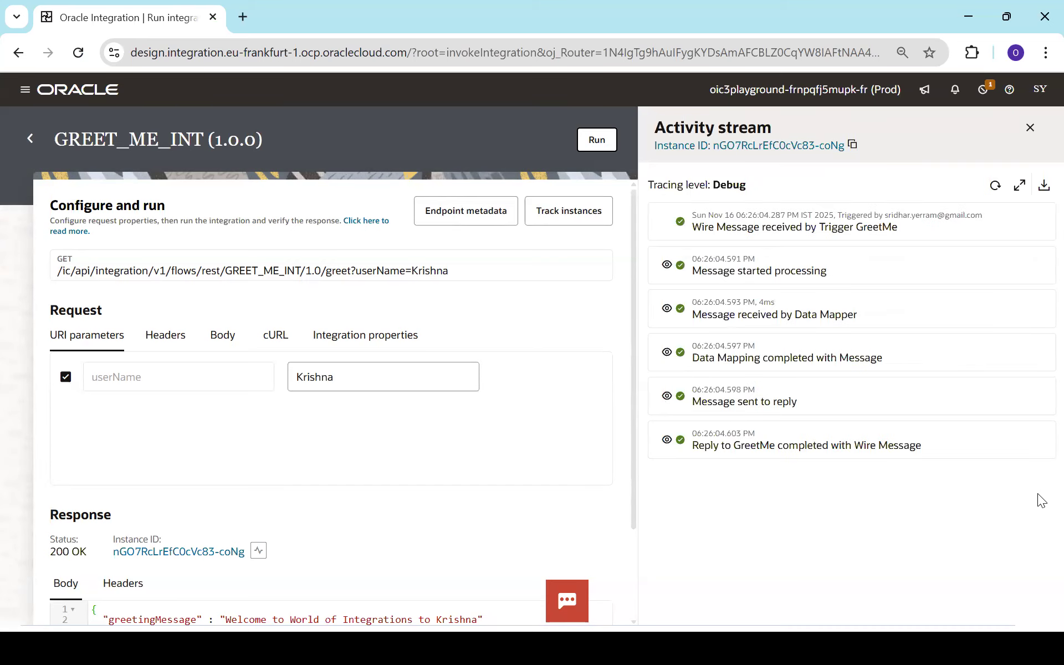
Step: Expand the final activity stream entry and select its greetingMessage payload text
click(667, 442)
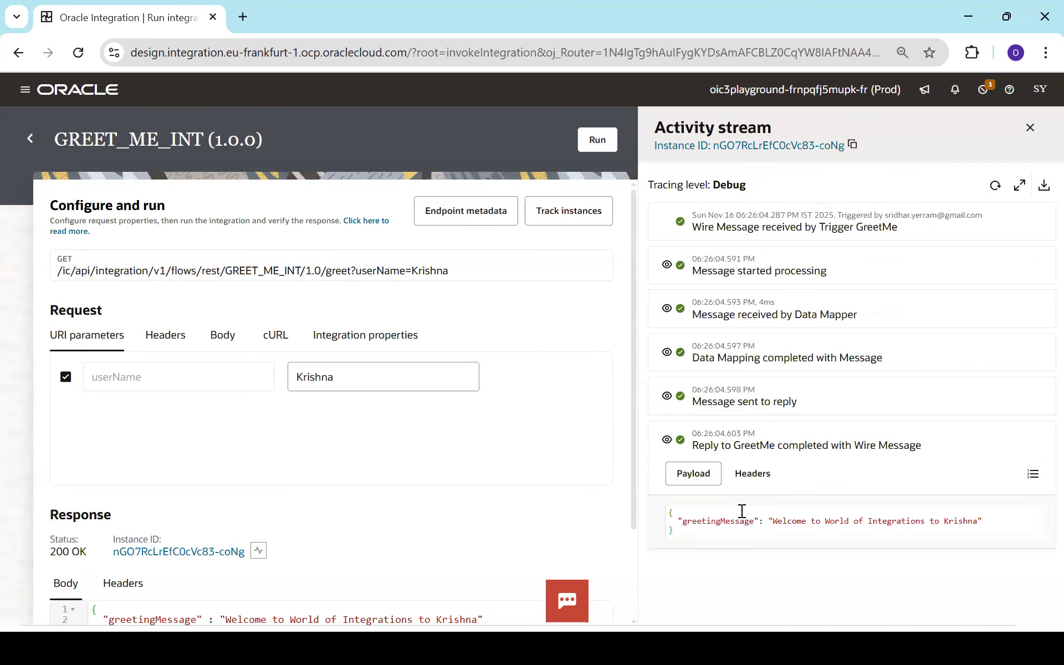
triple_click(712, 523)
click(799, 525)
drag(774, 522, 970, 516)
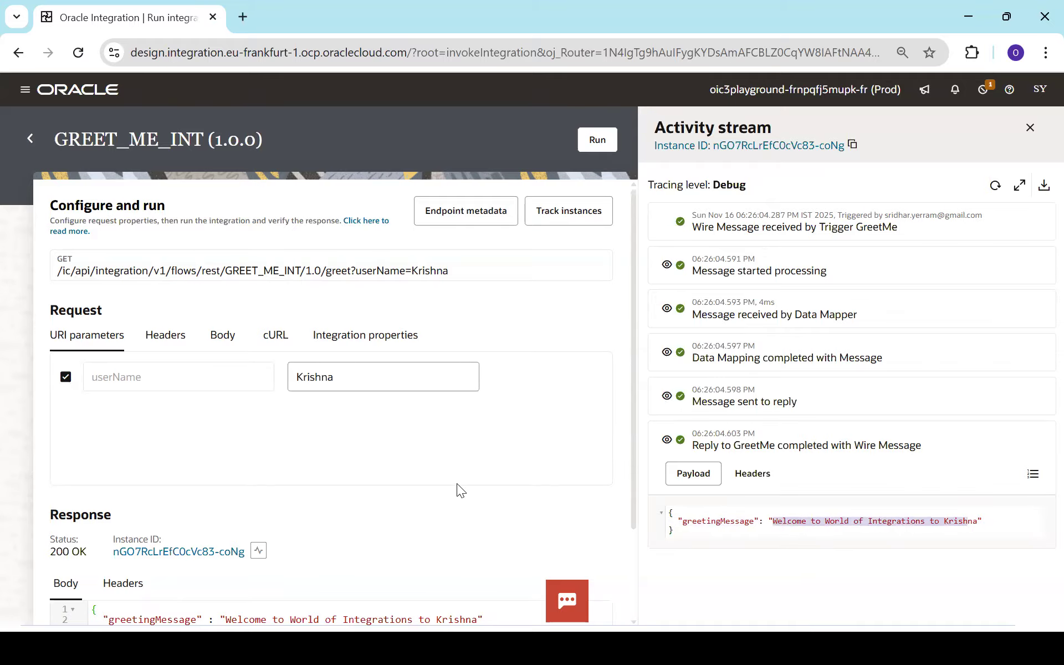
Step: Search Google for 'postman' in a new Chrome tab and open the postman.com result
key(alt+Tab)
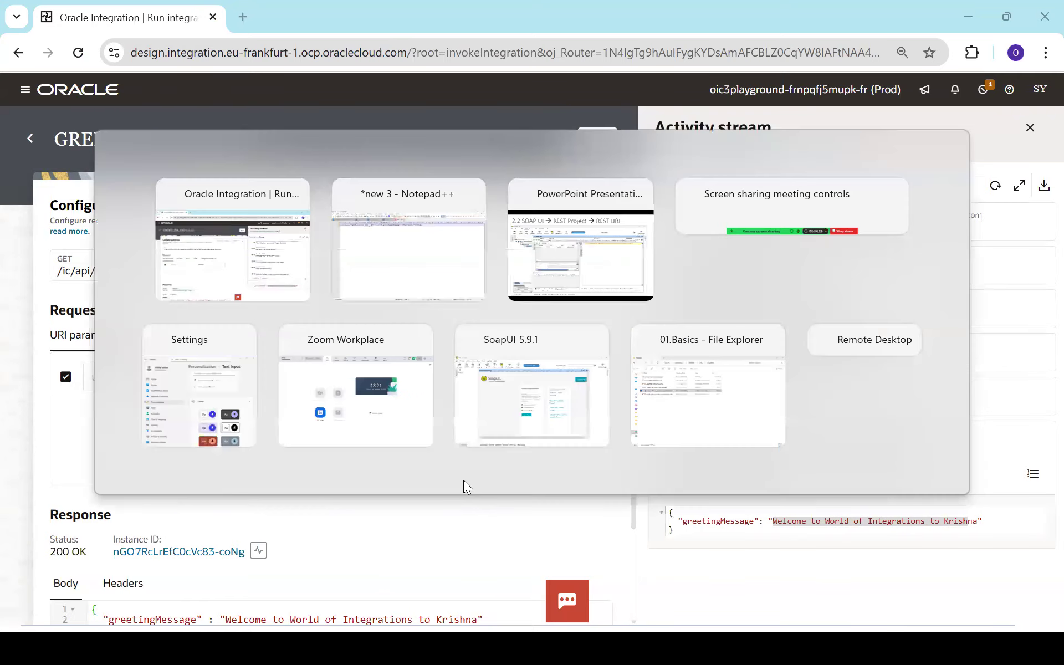
key(super)
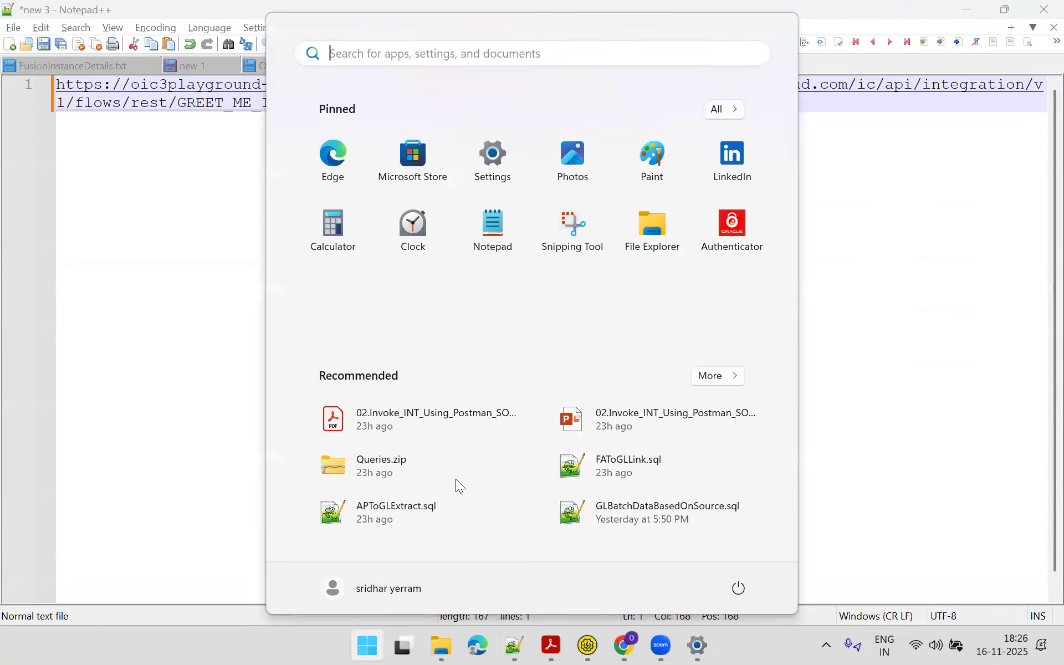
key(Escape)
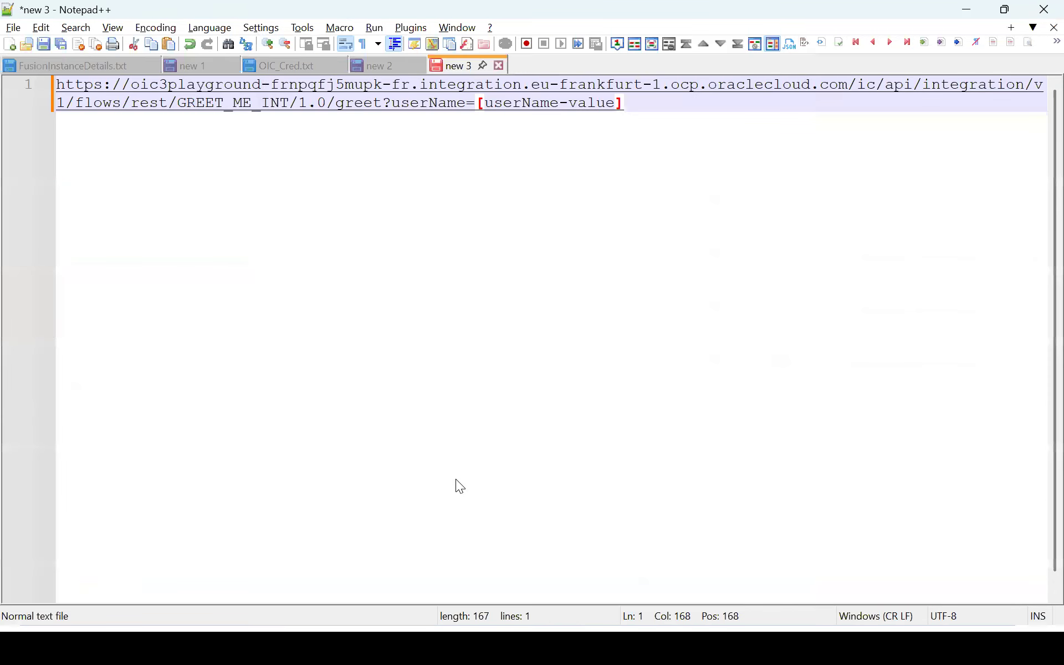
key(alt+Tab)
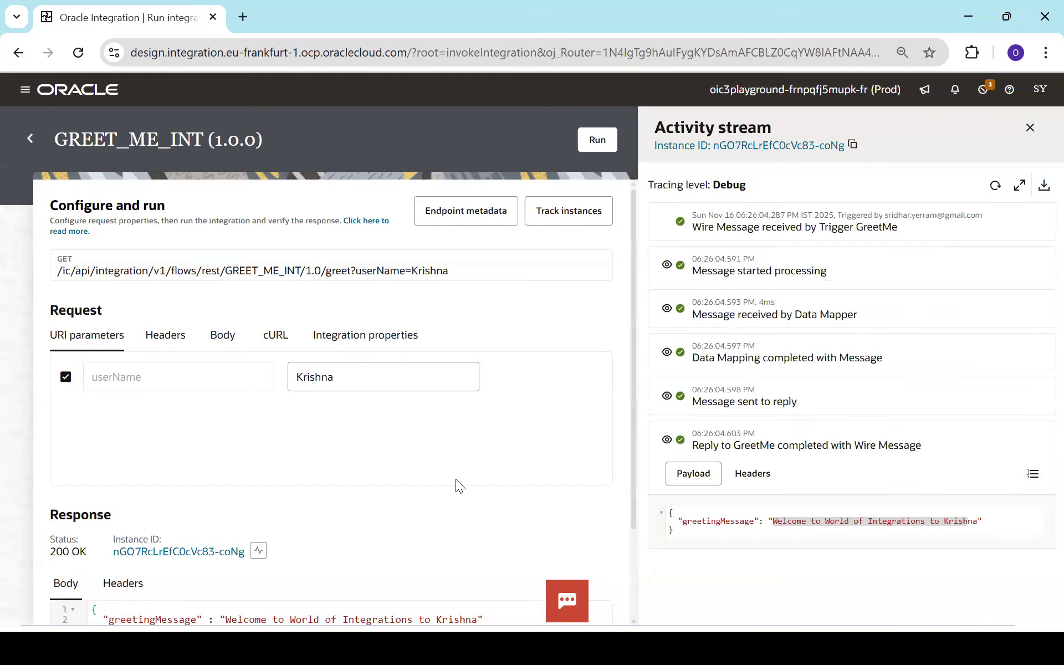
key(ctrl+t)
text(postm)
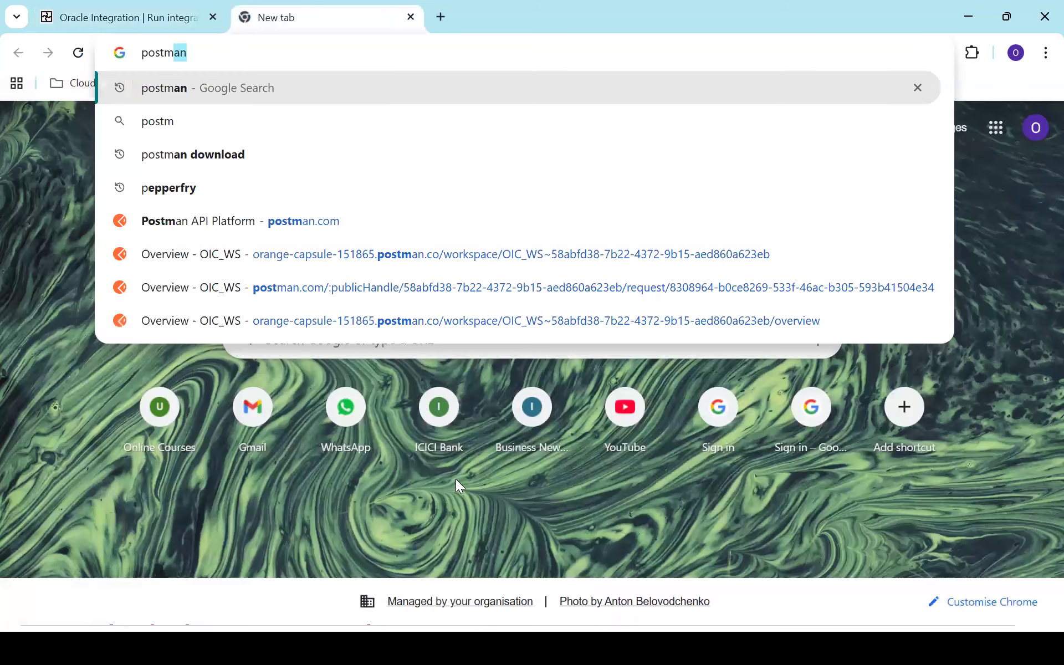
text(an.)
key(Return)
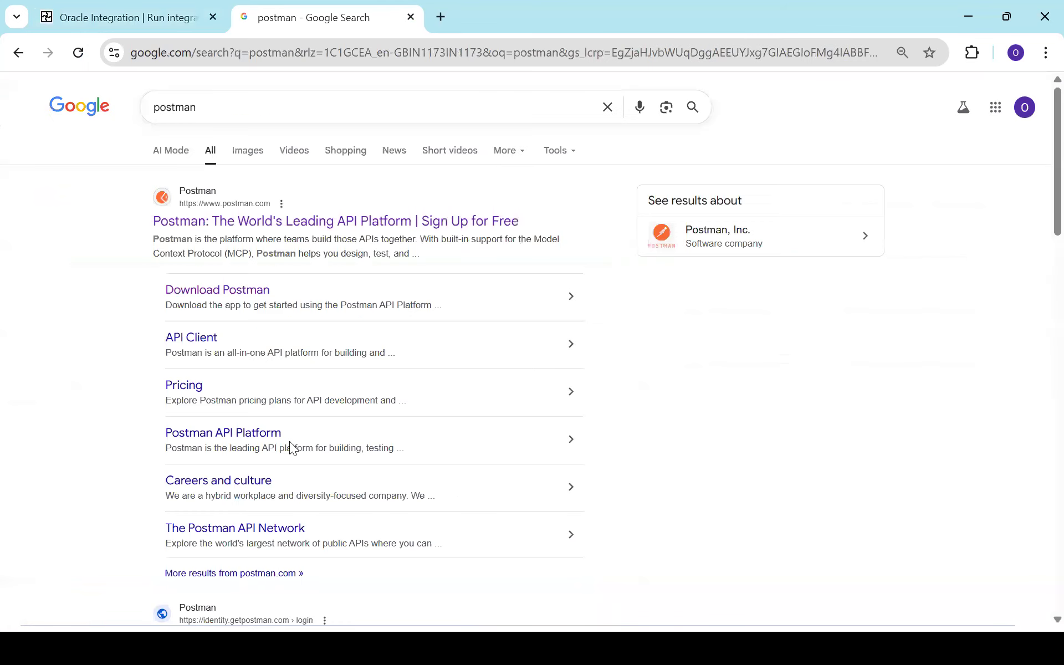
right_click(353, 219)
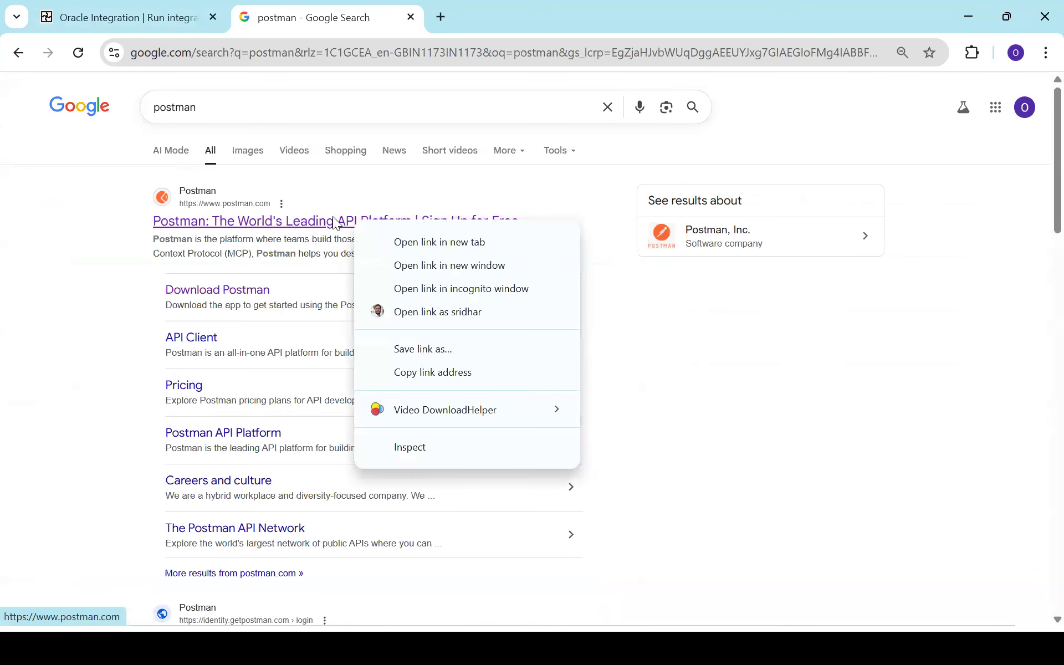
click(332, 222)
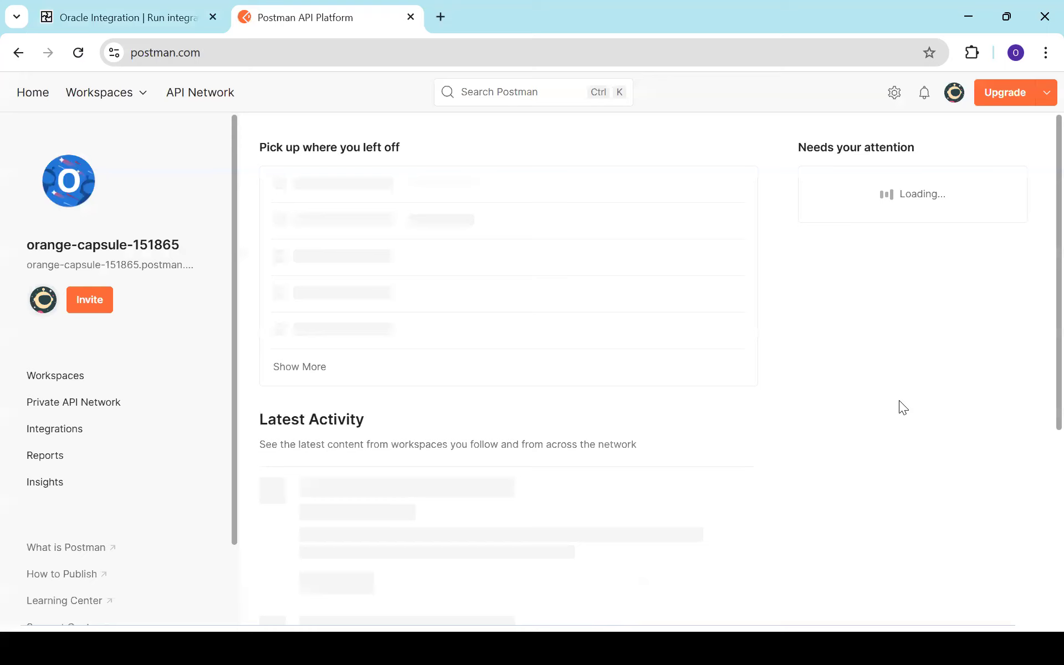
Step: Create a blank Postman workspace named OIC_WS_TEST
click(108, 93)
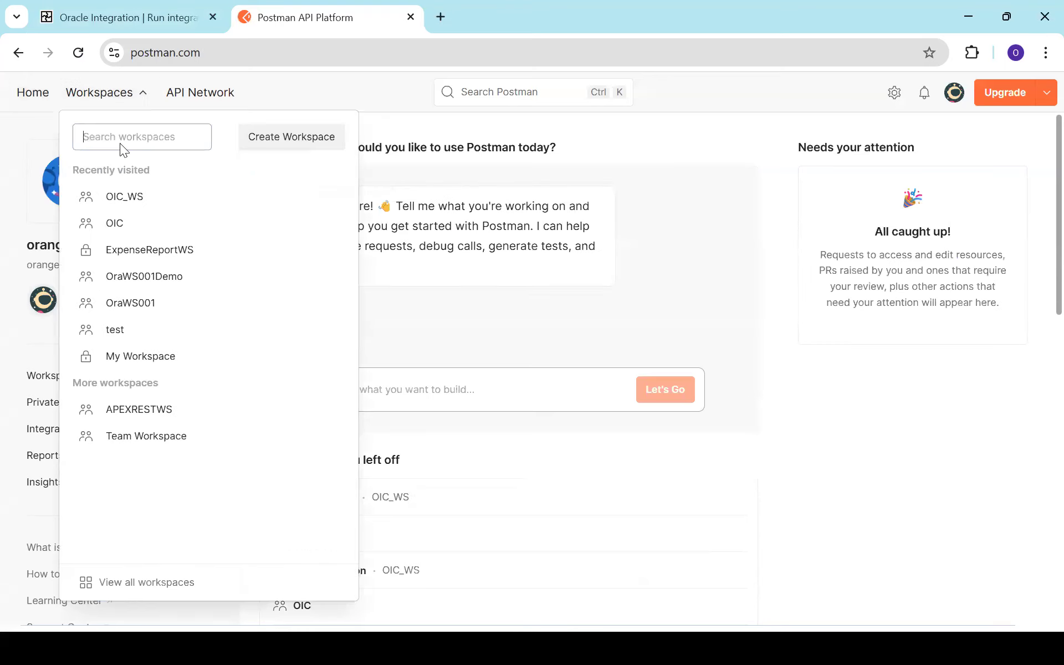
click(271, 145)
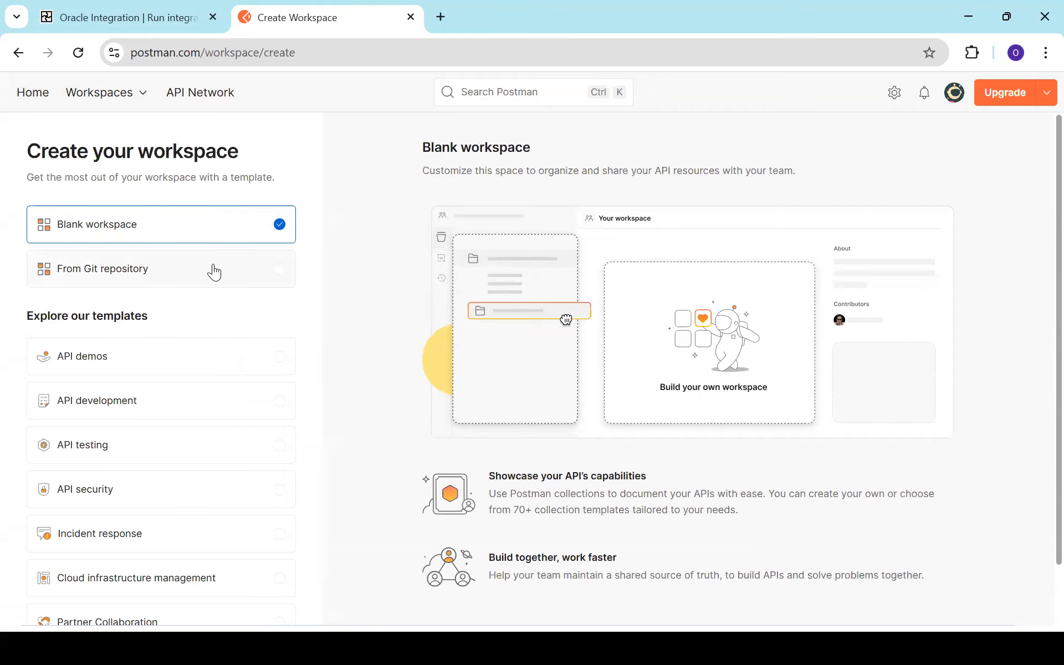
scroll(1039, 310, down, 2)
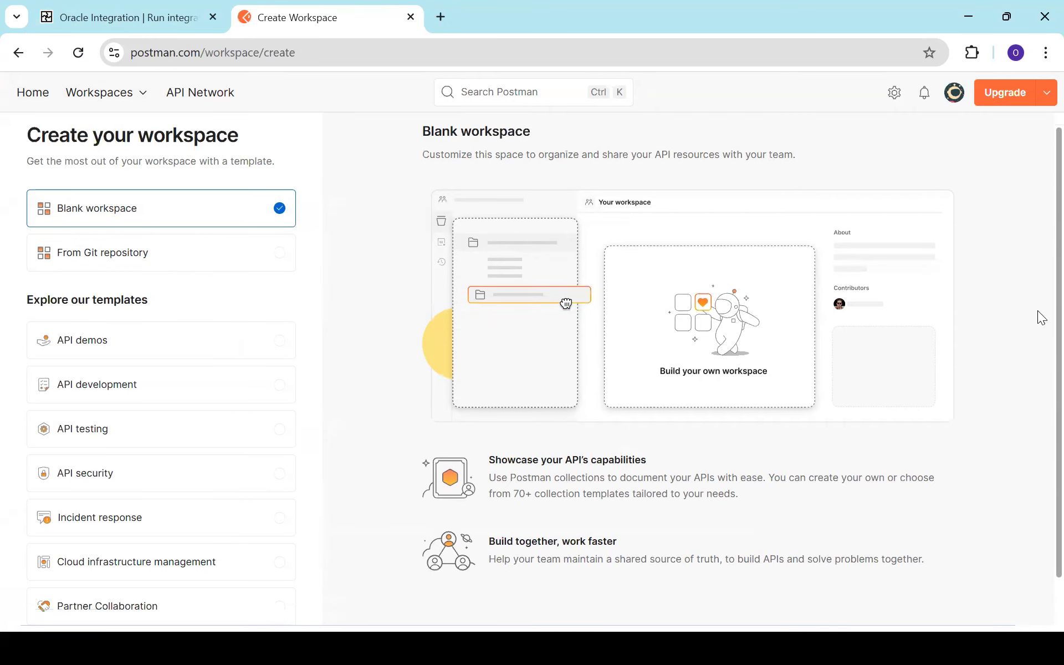
click(275, 598)
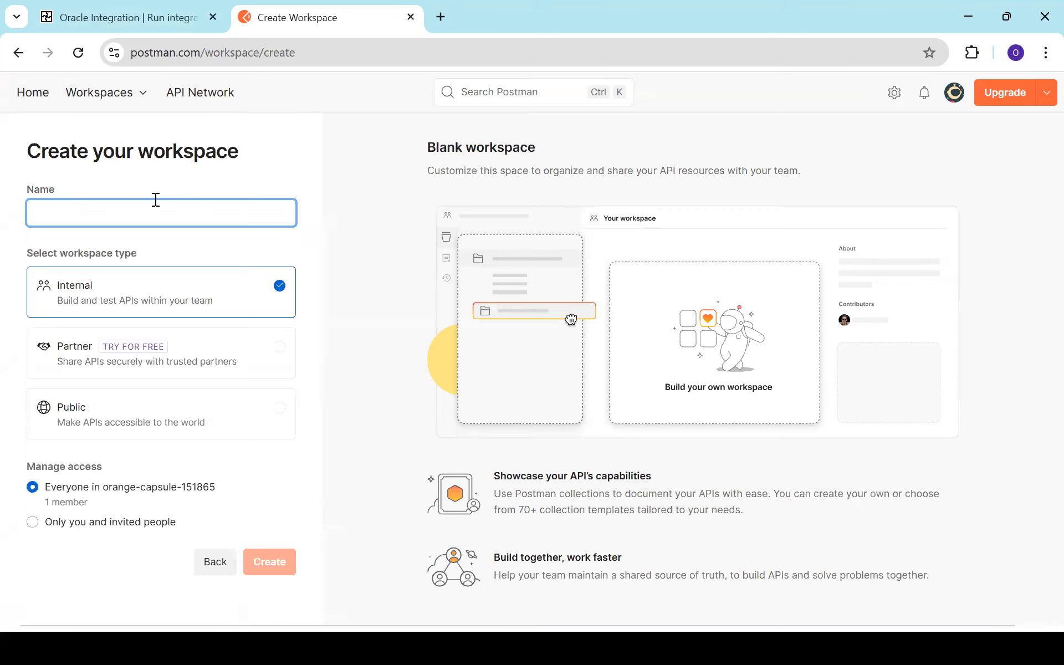
text(OIC_WS_TEST)
click(268, 562)
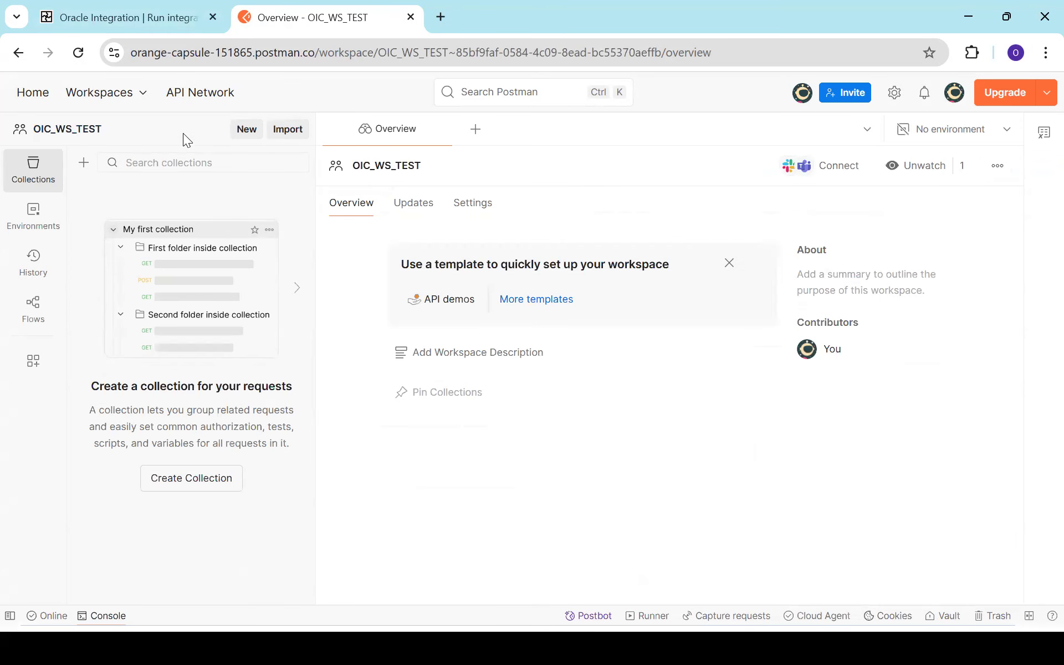
Step: Create a new HTTP request using the GREET_ME_INT URL copied from Notepad++
click(244, 131)
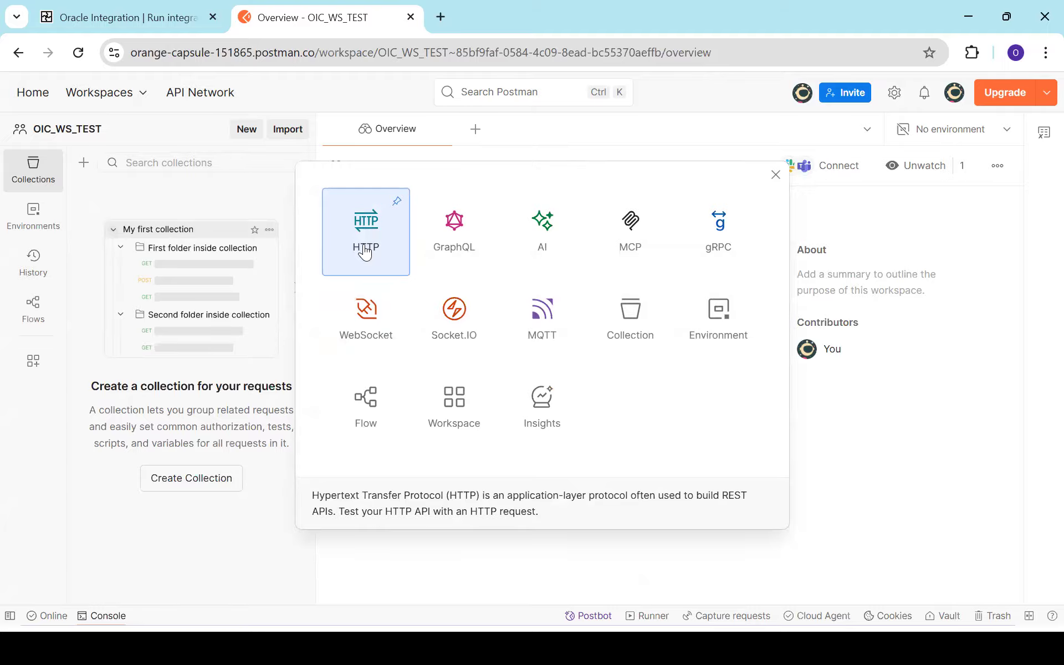
click(365, 250)
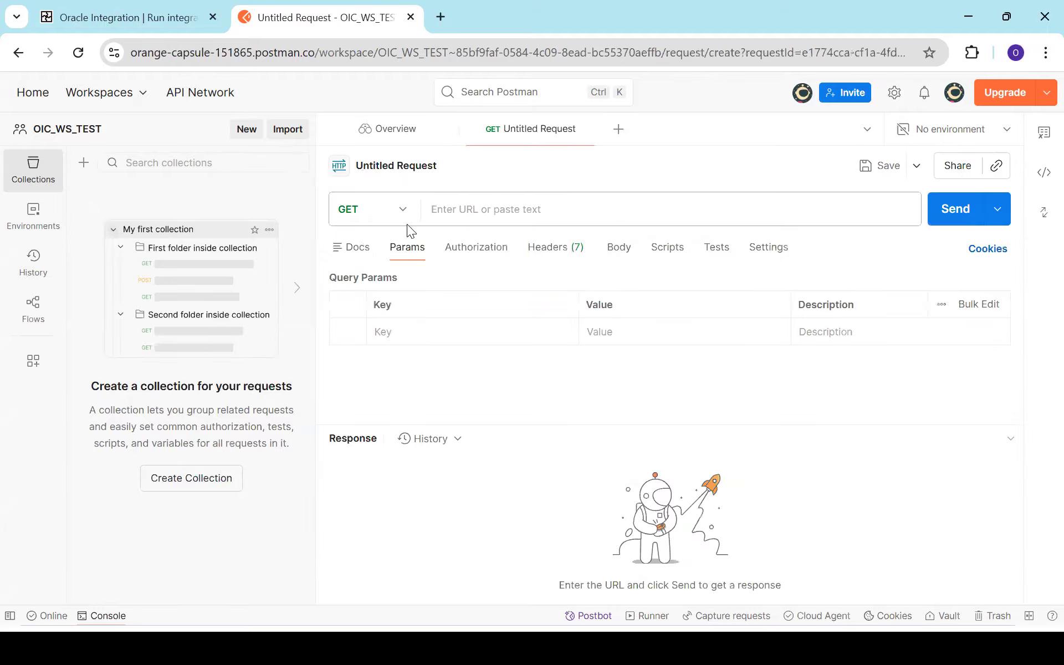
drag(316, 243, 194, 229)
key(alt+Tab)
key(alt+Tab)
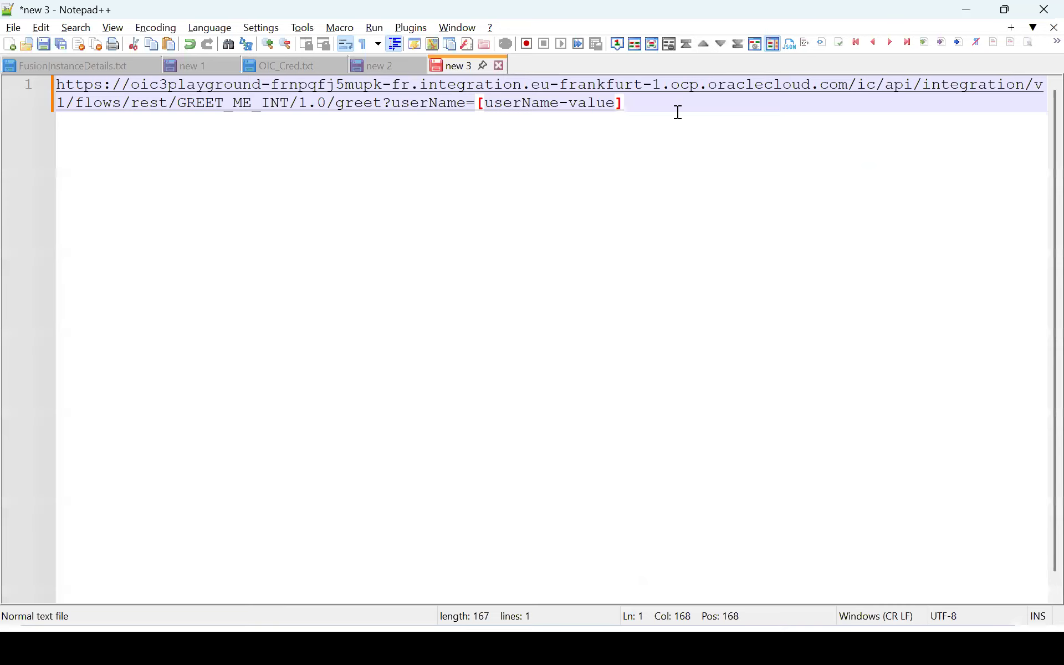
key(ctrl+a)
key(ctrl+c)
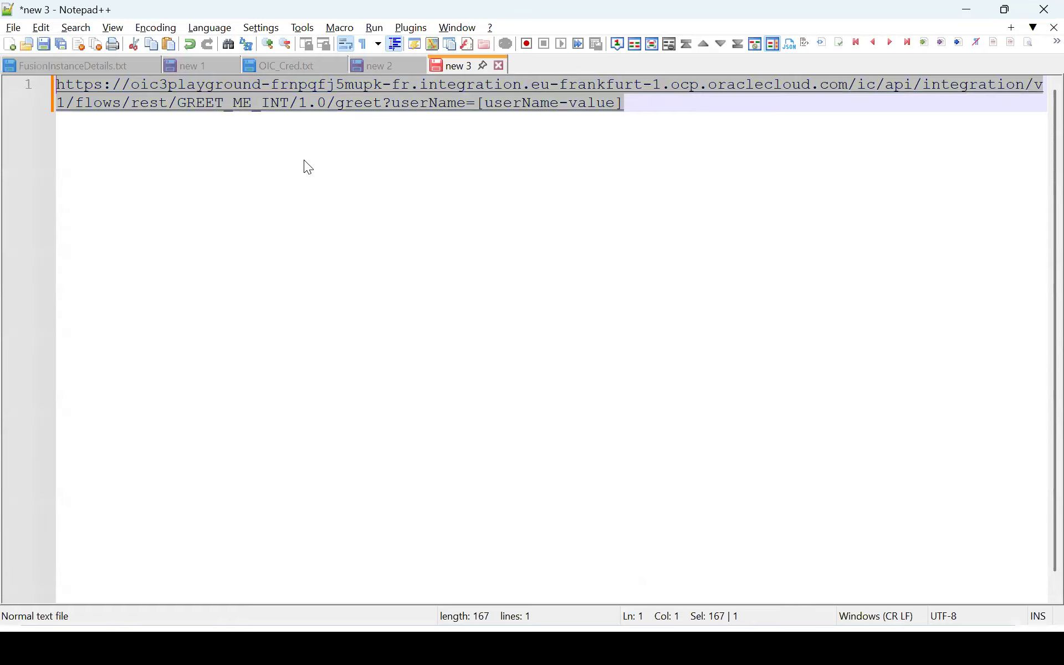
key(alt+Tab)
click(518, 216)
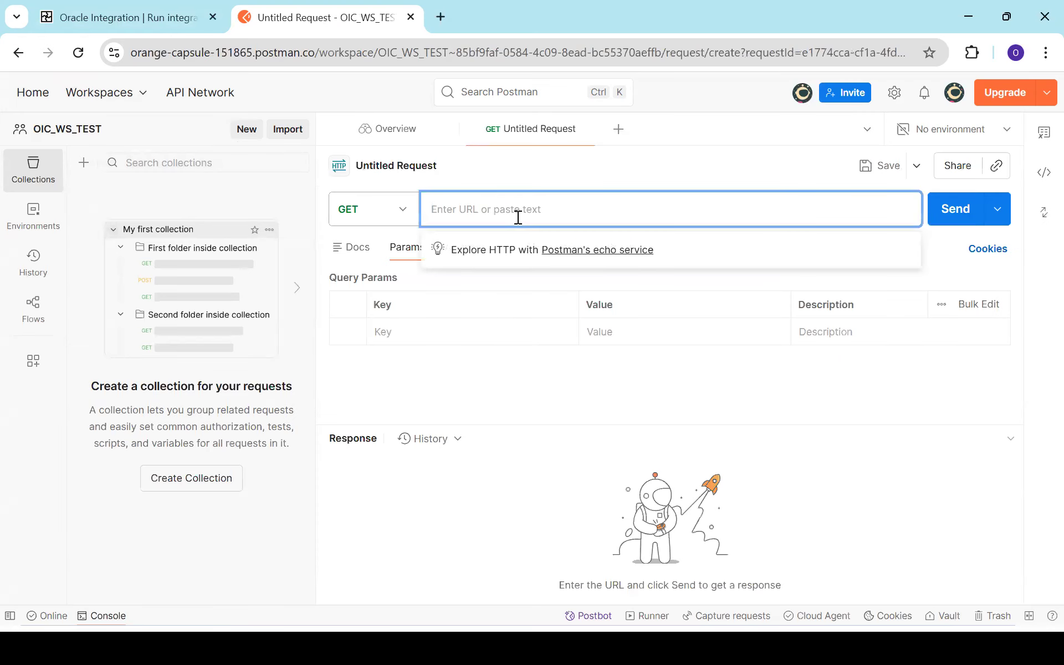
key(ctrl+v)
click(565, 390)
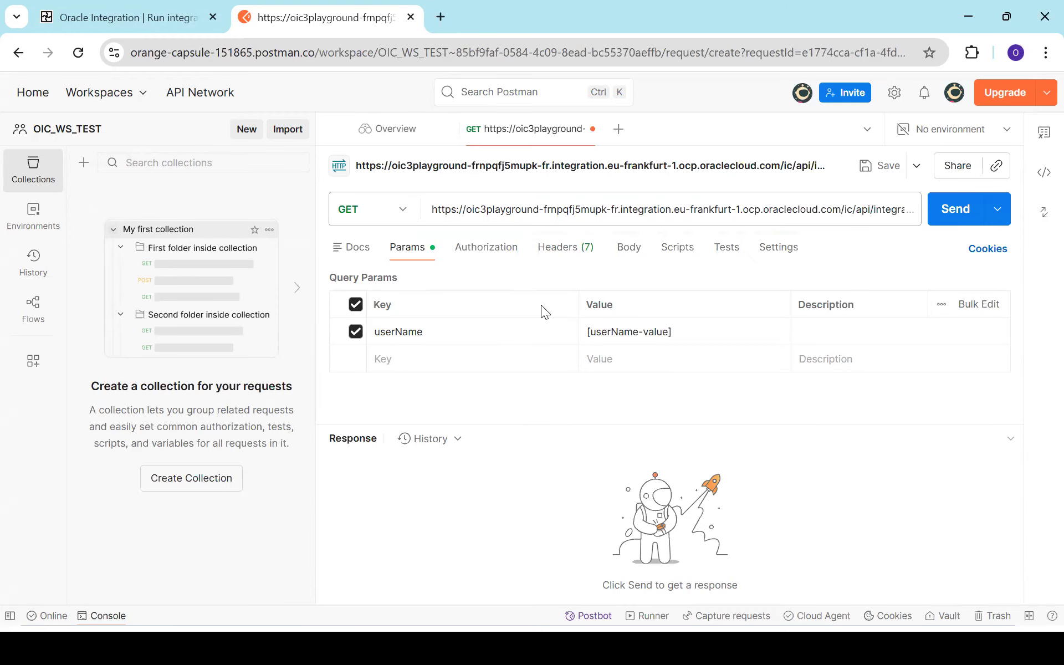
Step: Set the request's authorization type to Basic Auth
click(490, 247)
click(432, 305)
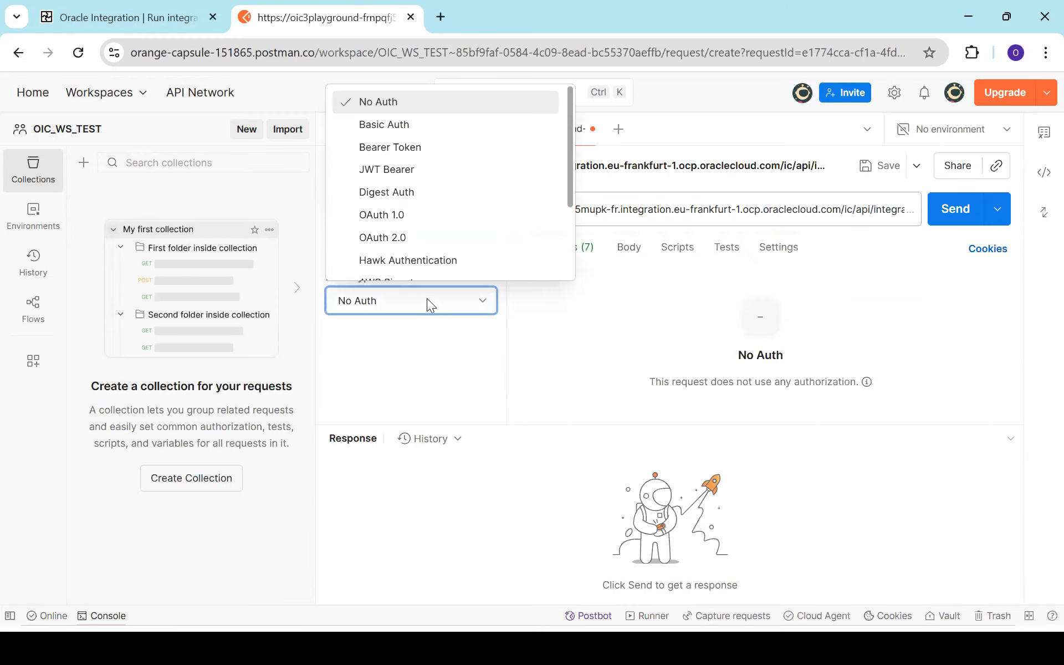
scroll(394, 194, down, 1)
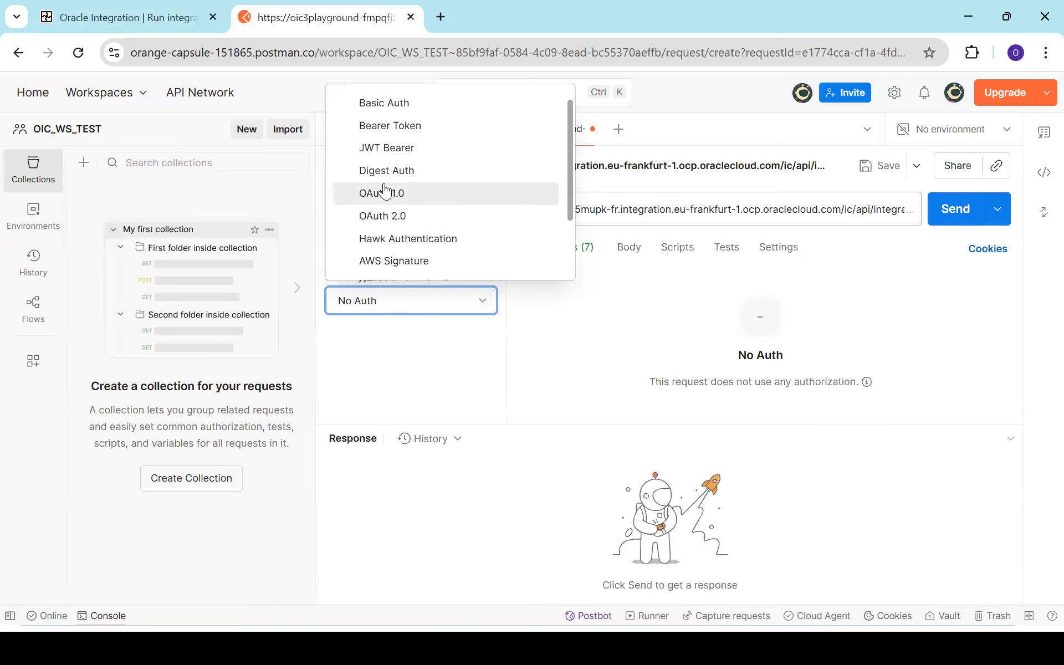
click(408, 106)
Step: Enter the Basic Auth username e-mail and paste the saved password from Notepad++
click(812, 292)
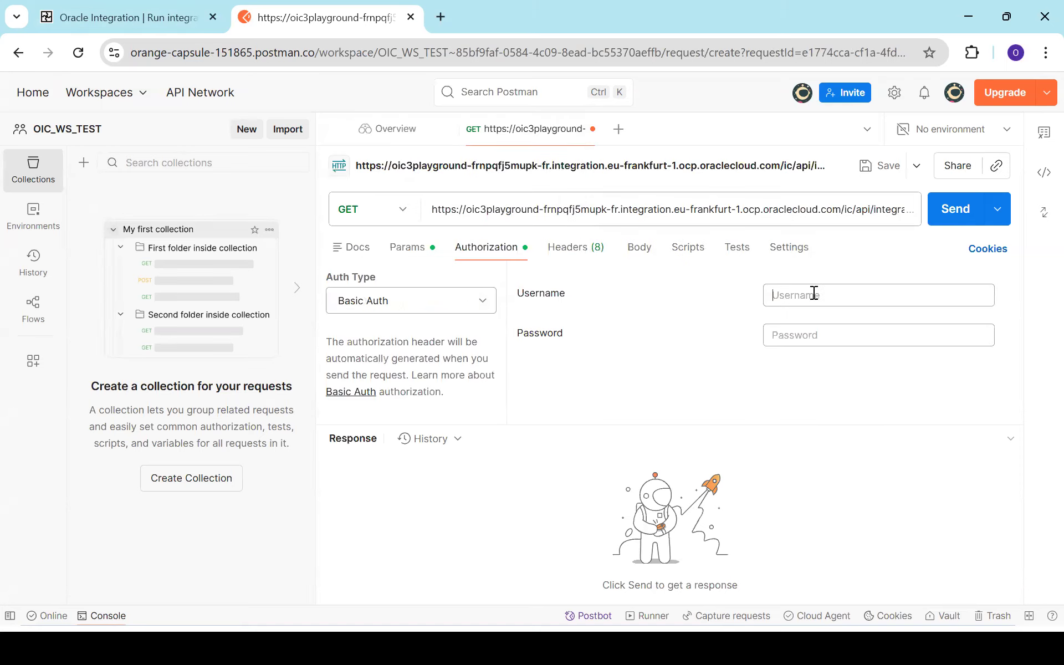
key(alt+Tab)
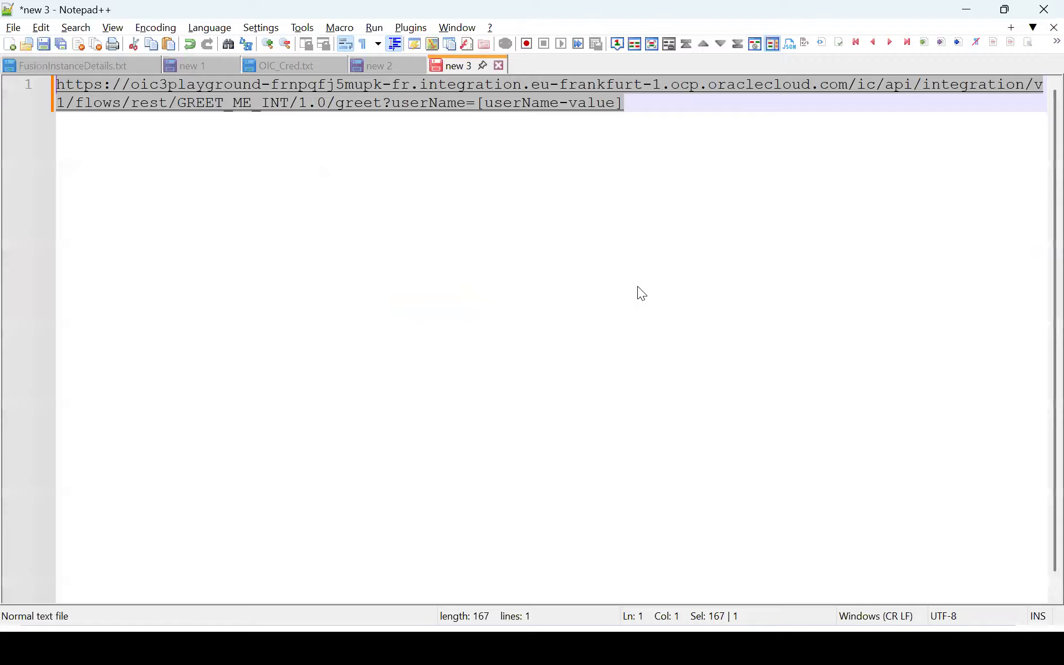
click(387, 66)
key(ctrl+Tab)
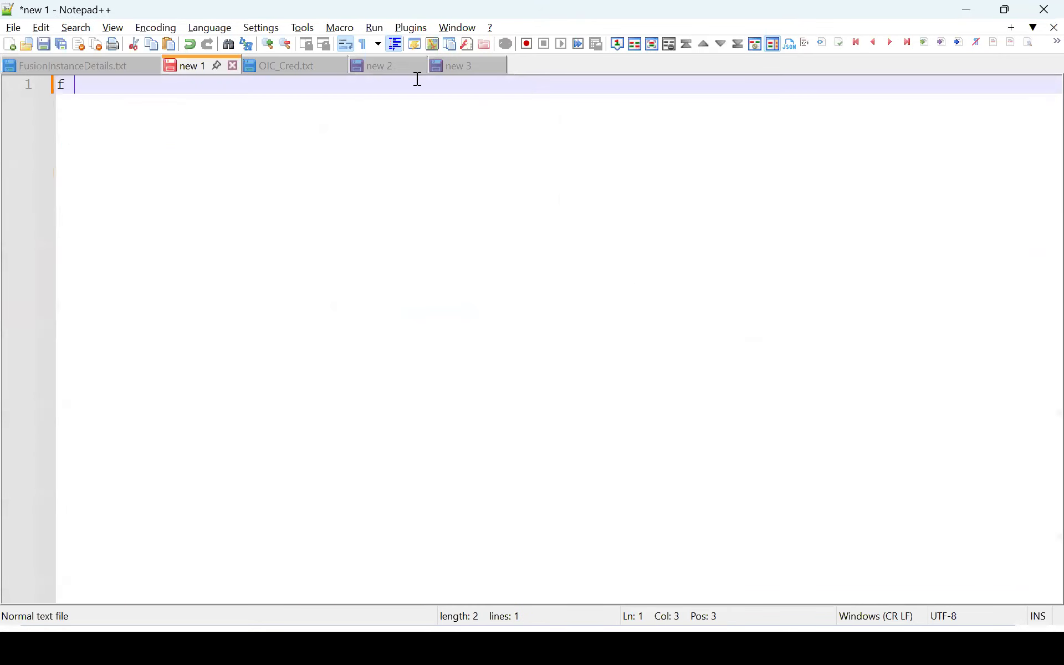
click(397, 67)
double_click(161, 96)
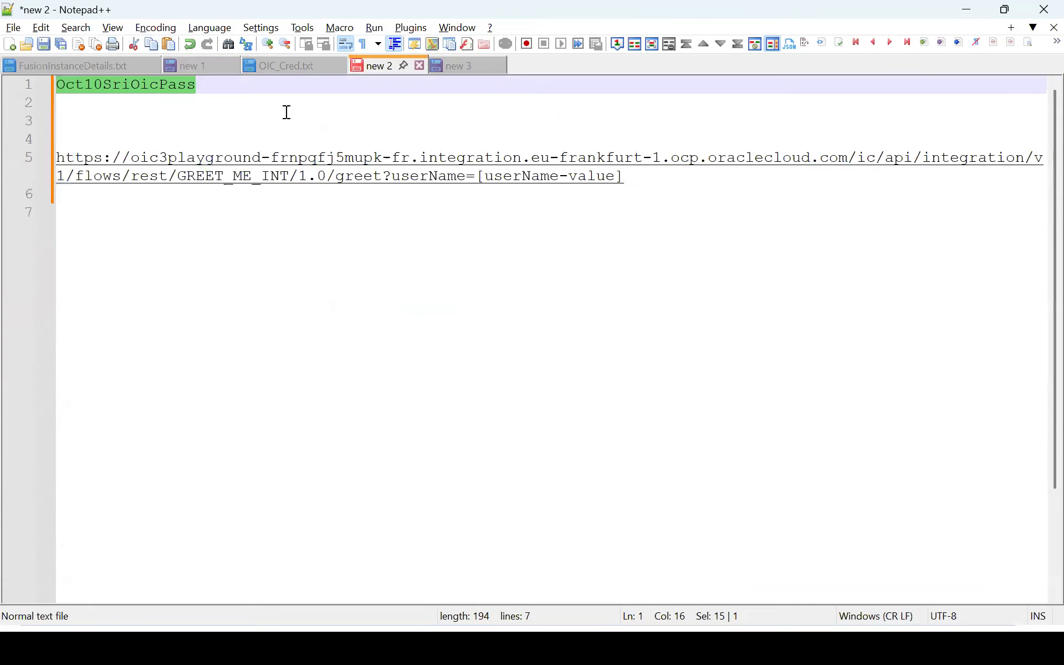
key(alt+Tab)
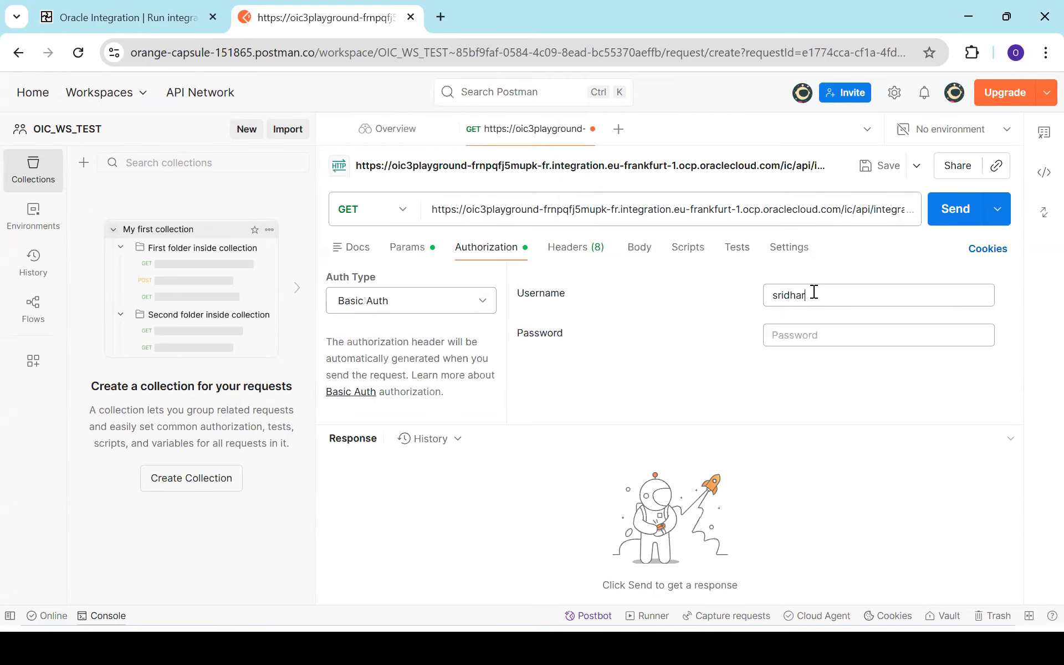
key(Tab)
key(ctrl+v)
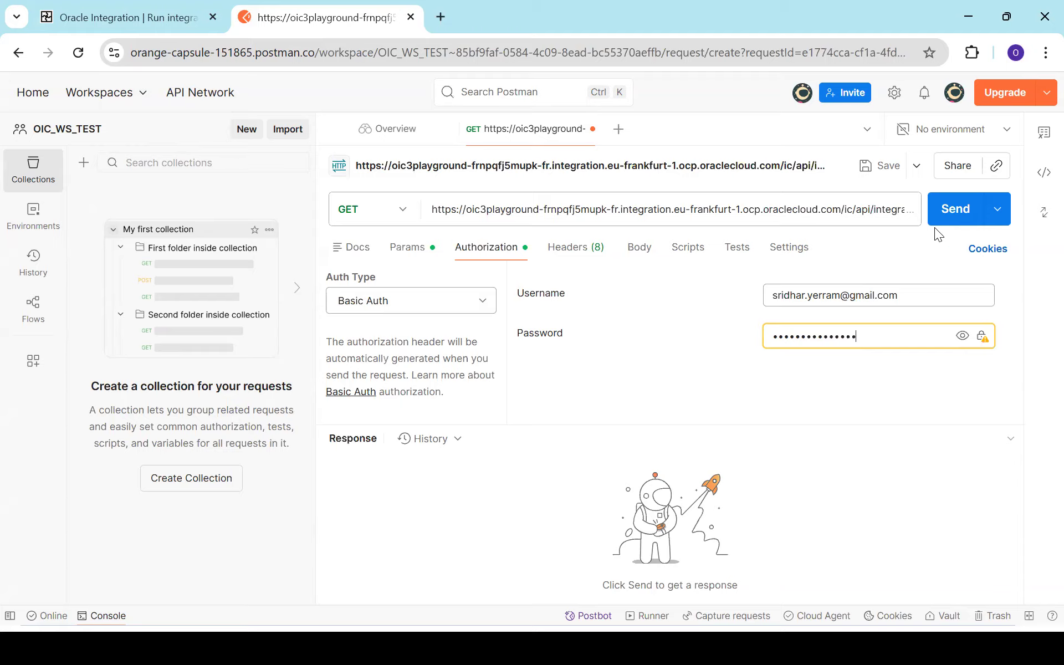
Step: Set the userName query parameter to Radha and send the request
click(409, 248)
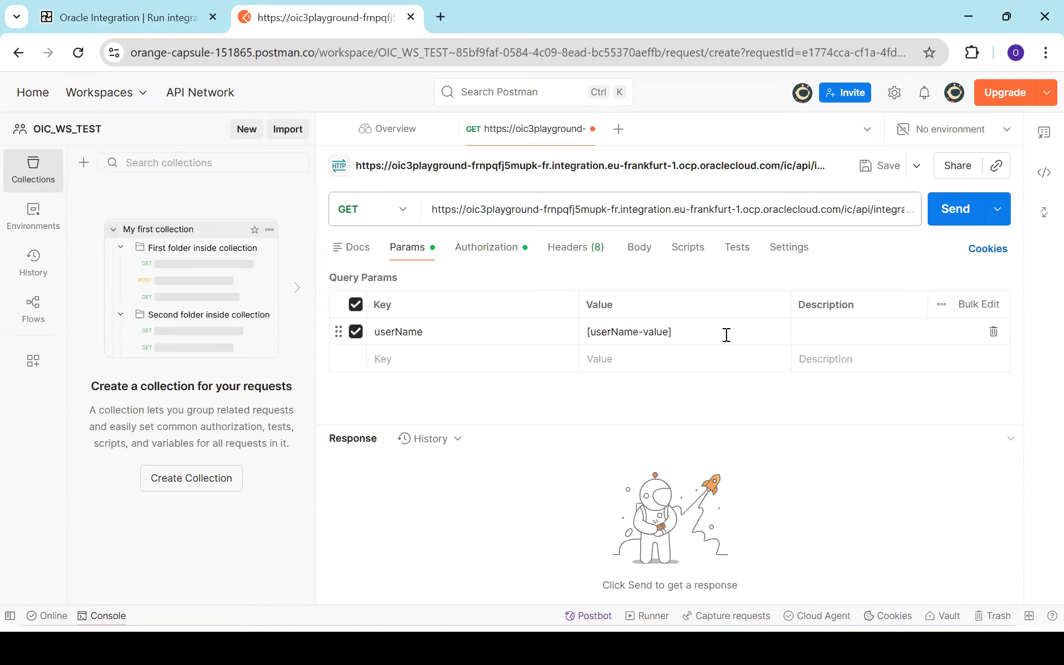
click(682, 333)
key(BackSpace)
key(BackSpace)
key(BackSpace)
key(BackSpace)
key(BackSpace)
key(BackSpace)
key(BackSpace)
key(BackSpace)
key(BackSpace)
key(BackSpace)
key(BackSpace)
key(BackSpace)
key(BackSpace)
key(BackSpace)
key(BackSpace)
key(BackSpace)
text(Radha)
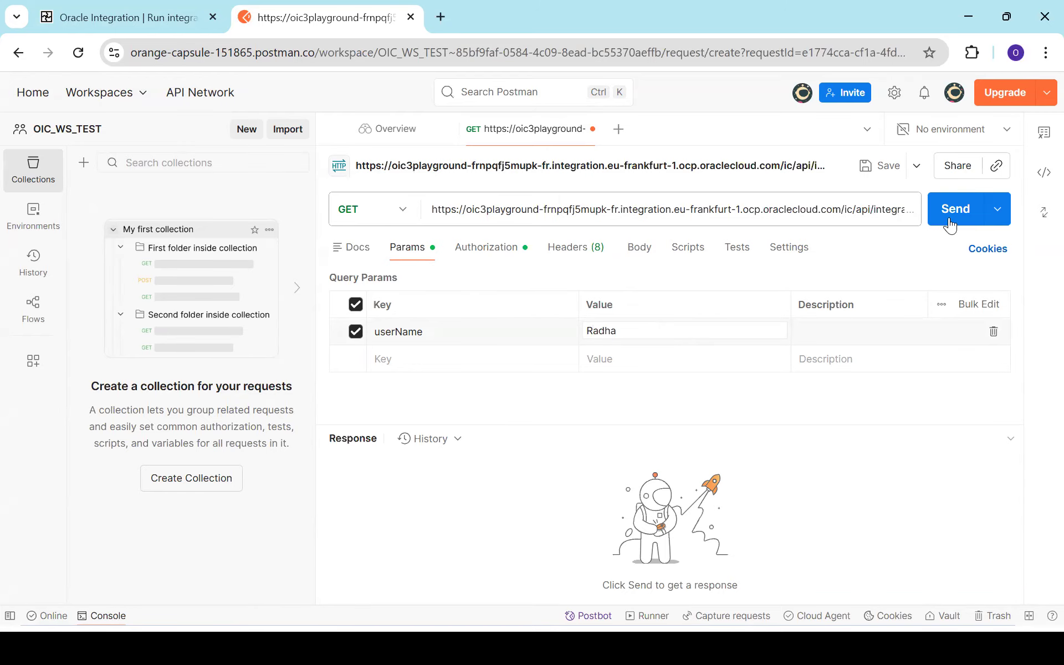
click(950, 223)
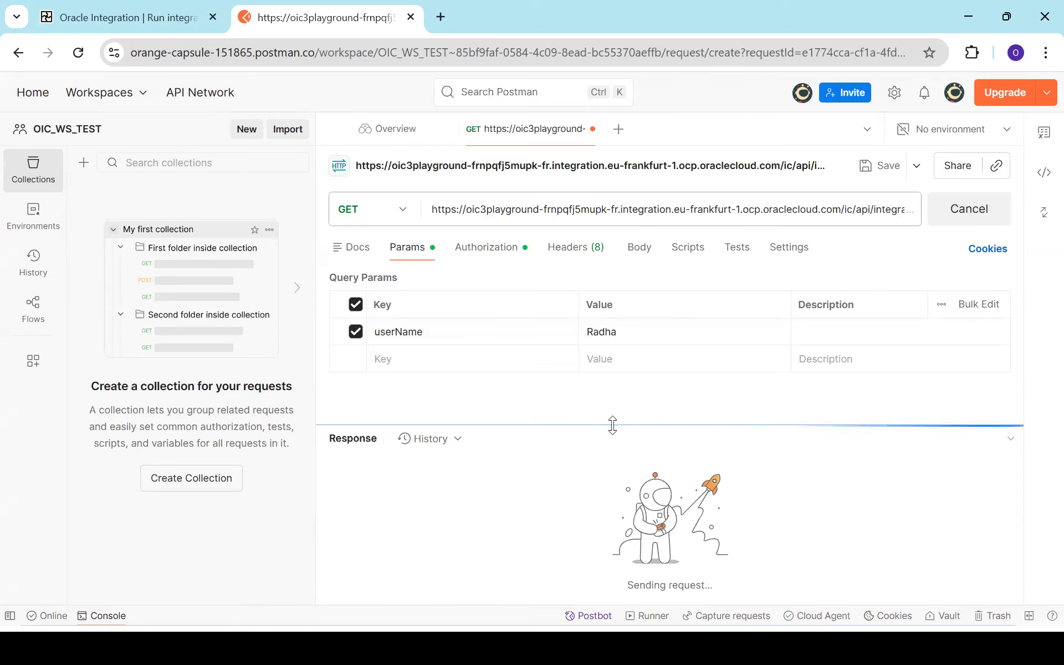
Step: Inspect the greeting response in preview, table and JSON views, then close Postbot
drag(613, 426, 616, 389)
drag(521, 477, 675, 476)
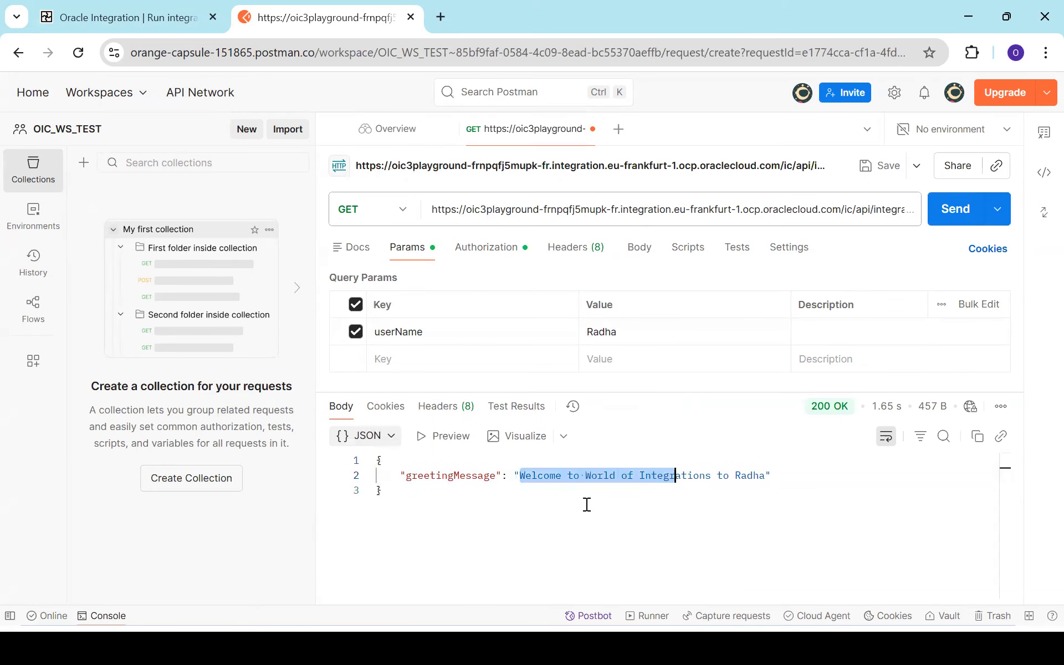
click(438, 438)
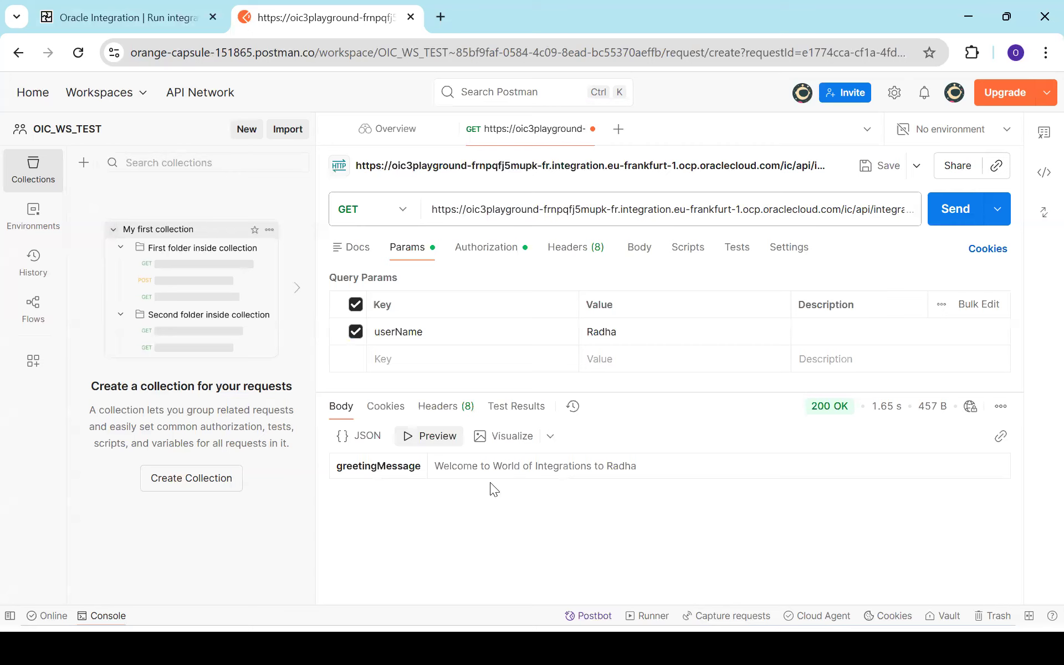
click(549, 436)
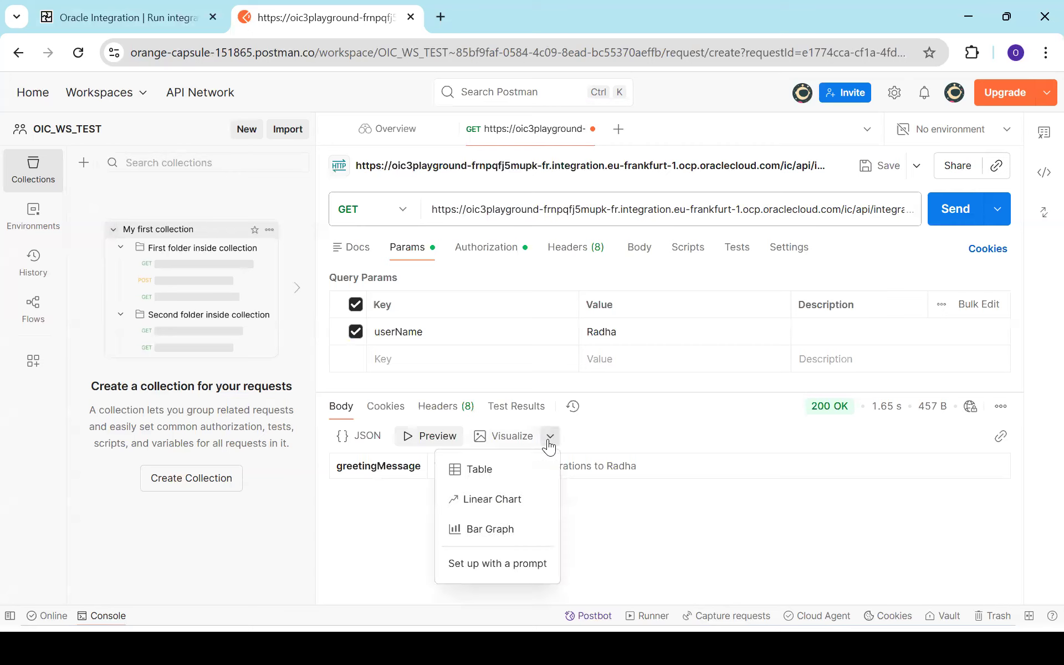
click(509, 468)
click(374, 438)
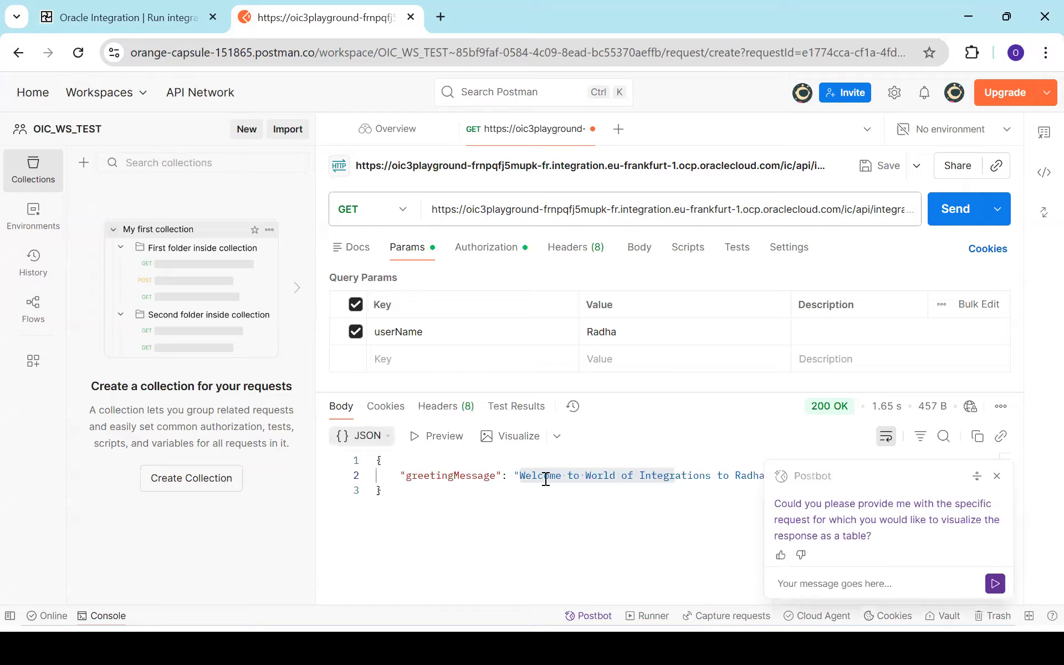
click(660, 525)
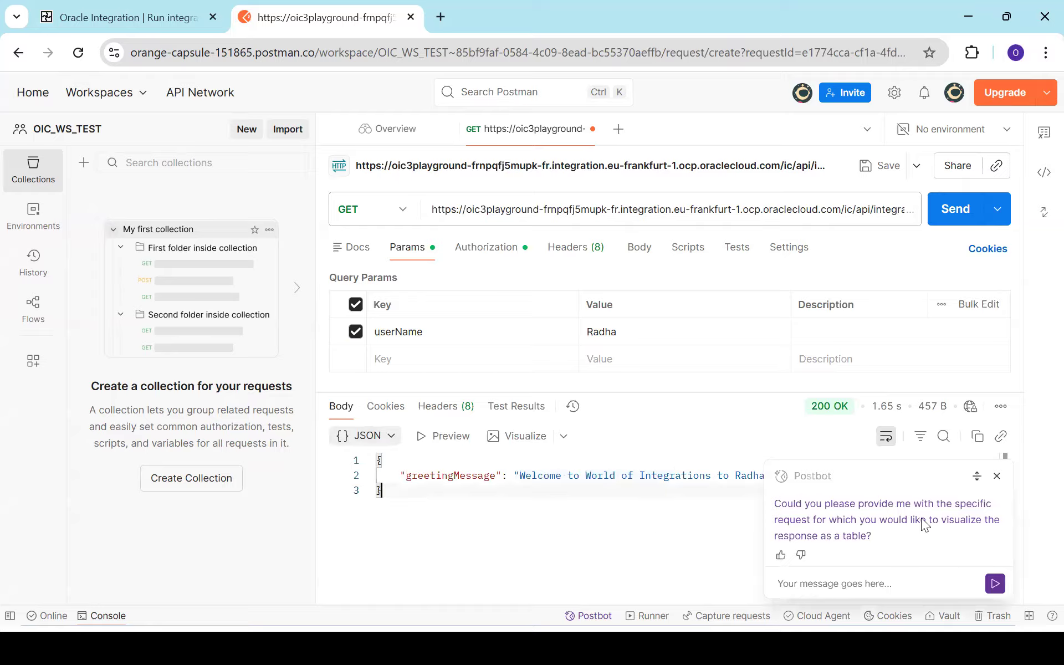
click(997, 476)
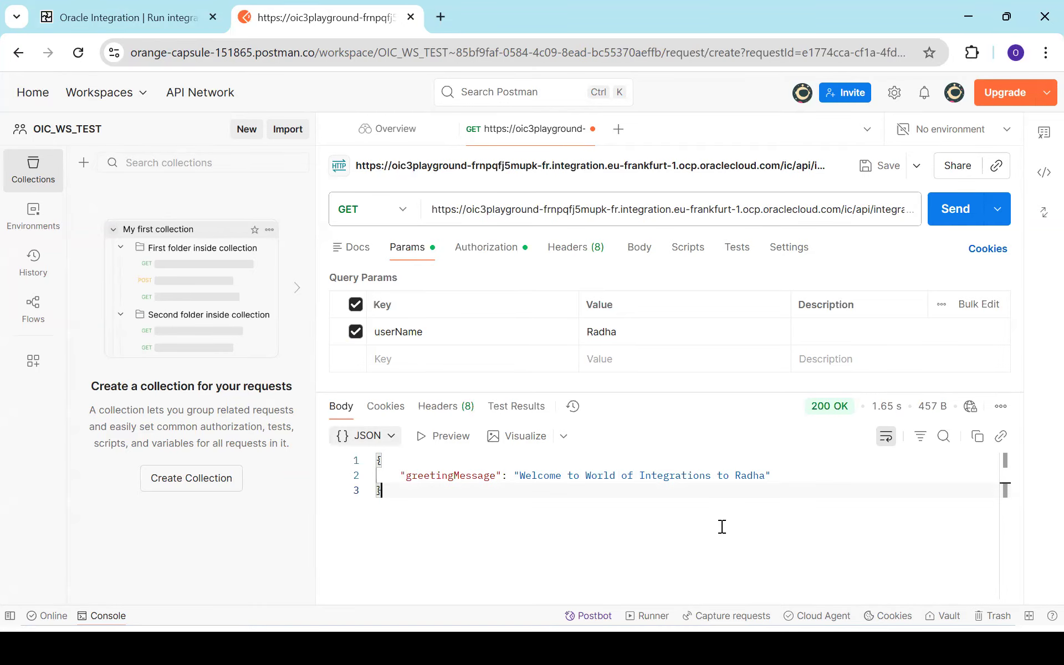
key(alt+Tab)
key(alt+Tab)
key(alt+Tab)
key(alt+Tab)
key(alt+Tab)
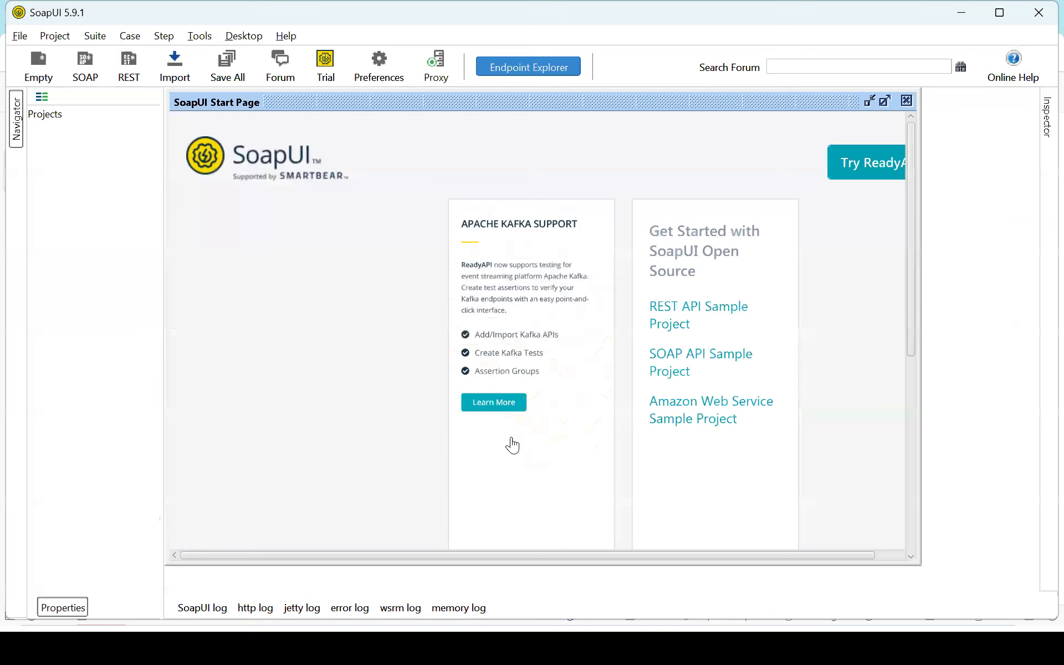
Step: Close SoapUI's Start Page tab, leaving an empty Projects workspace
click(906, 101)
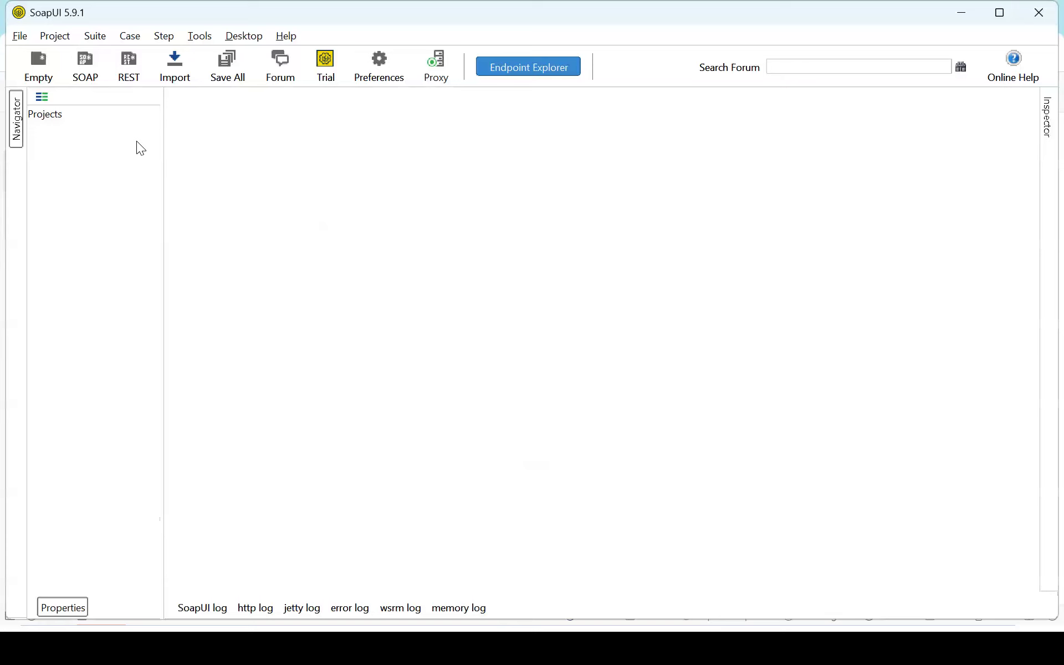
Step: Create REST Project 1 from the GREET_ME_INT endpoint URL copied out of Notepad++
click(132, 77)
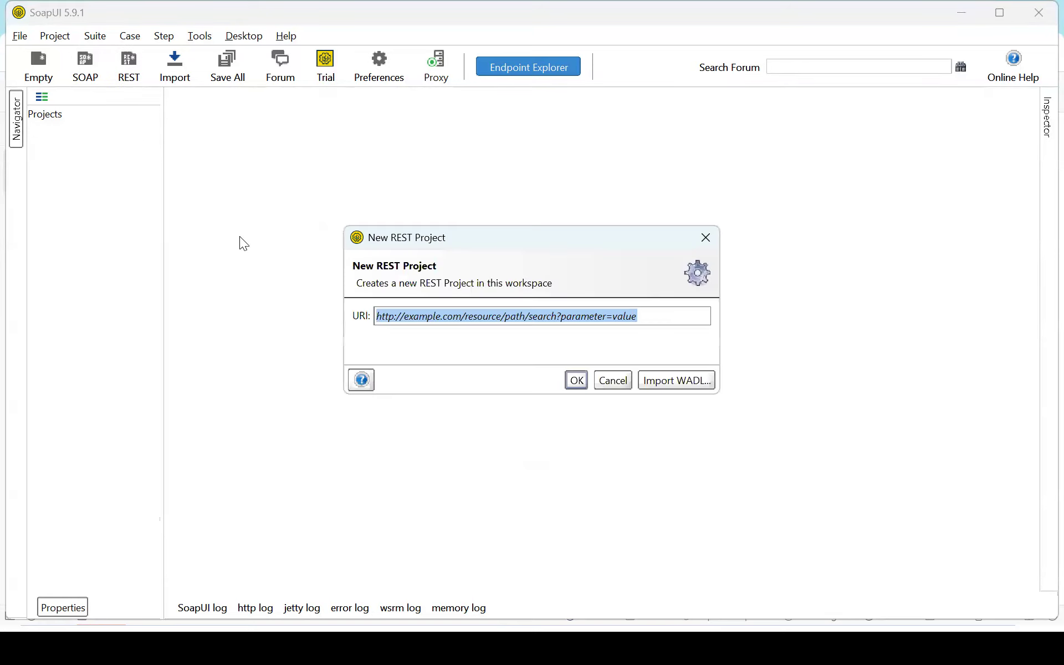
key(BackSpace)
key(alt+Tab)
key(Tab)
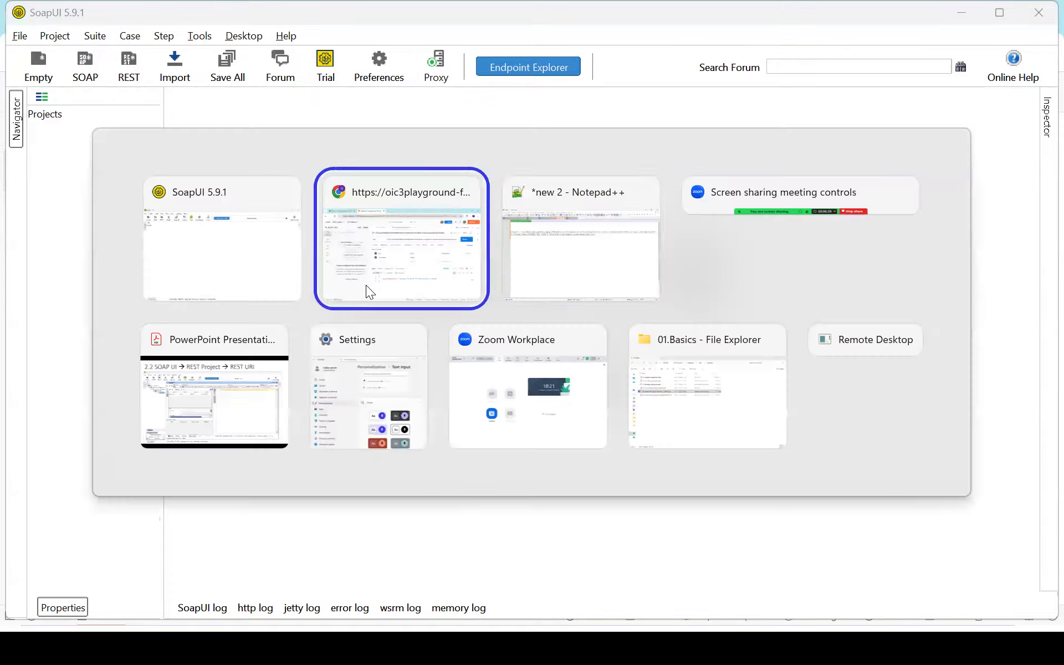
key(ctrl+Tab)
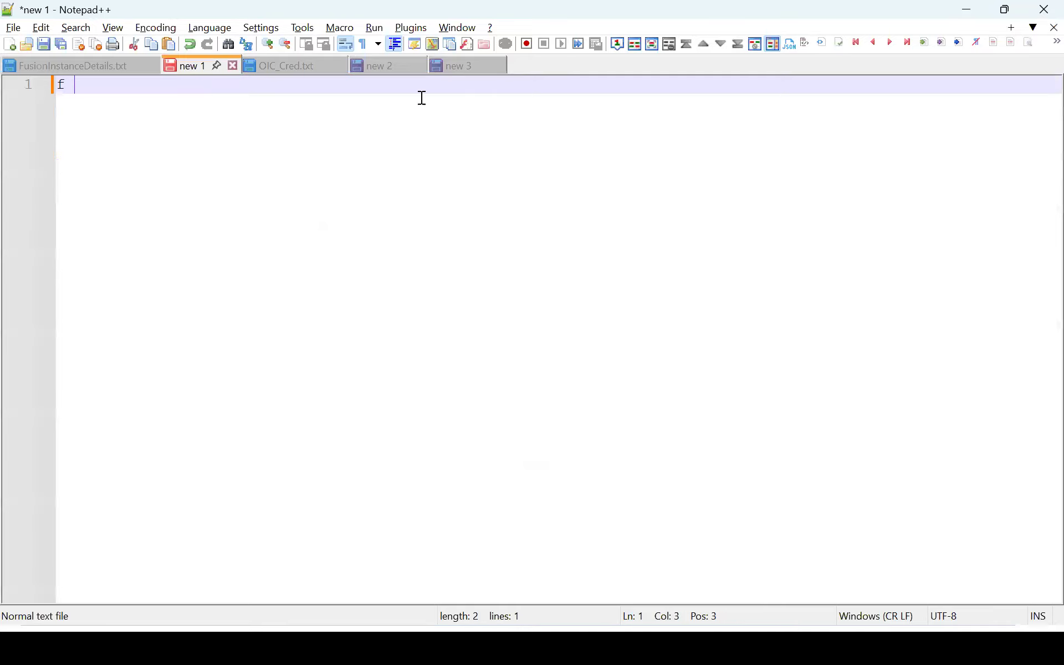
click(448, 70)
click(586, 120)
drag(637, 109, 9, 44)
key(ctrl+c)
key(alt+Tab)
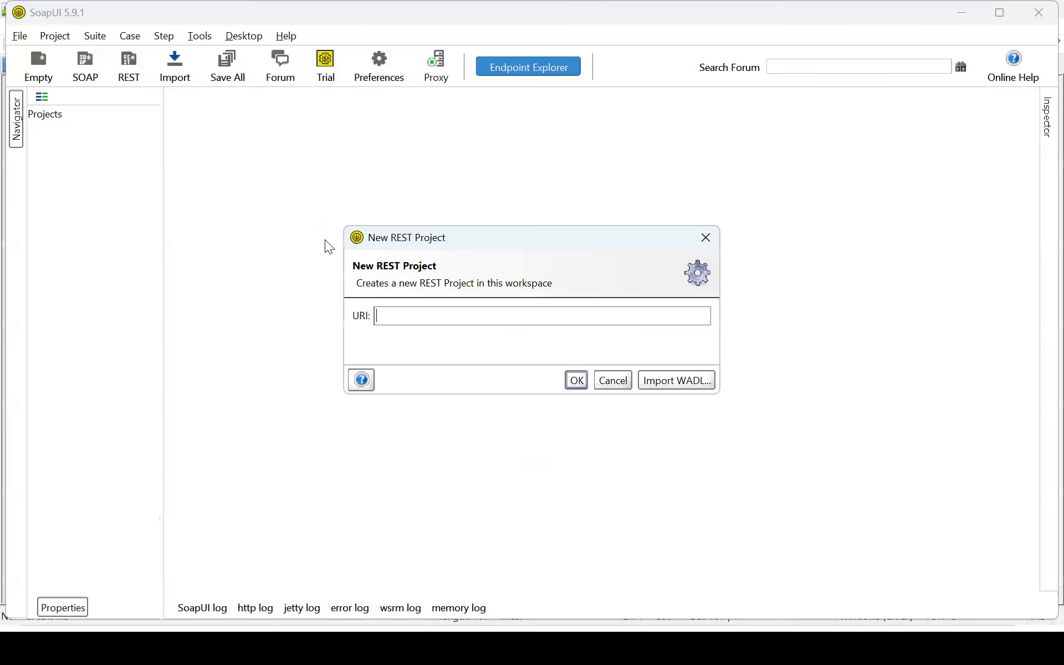
key(ctrl+v)
click(571, 382)
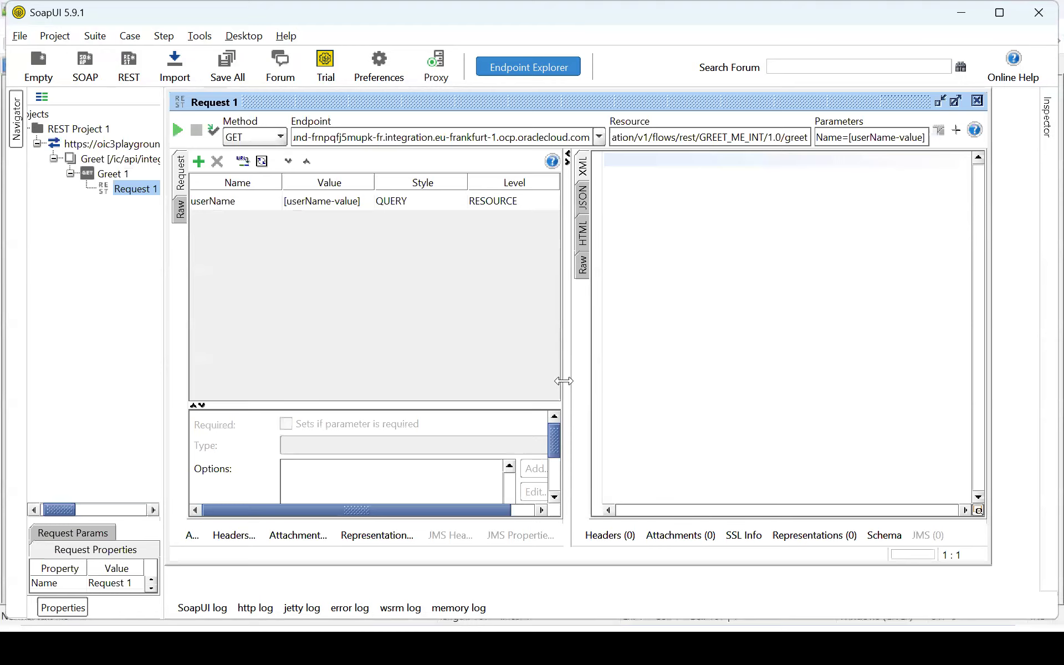
Step: Add a new Basic authorization to SoapUI's Request 1
drag(564, 381, 589, 383)
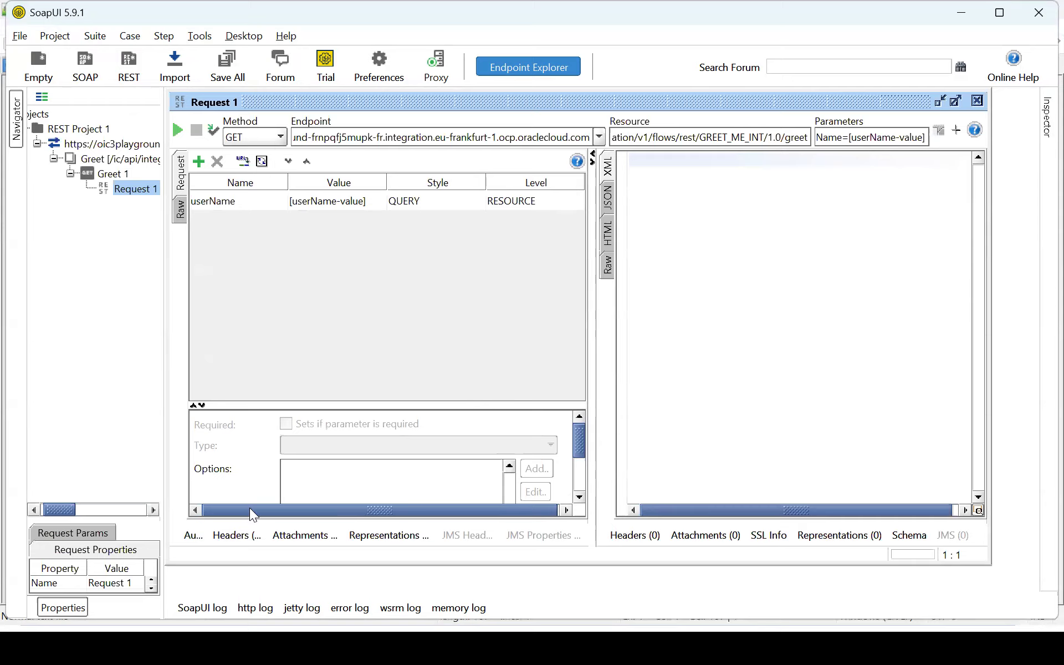
click(189, 537)
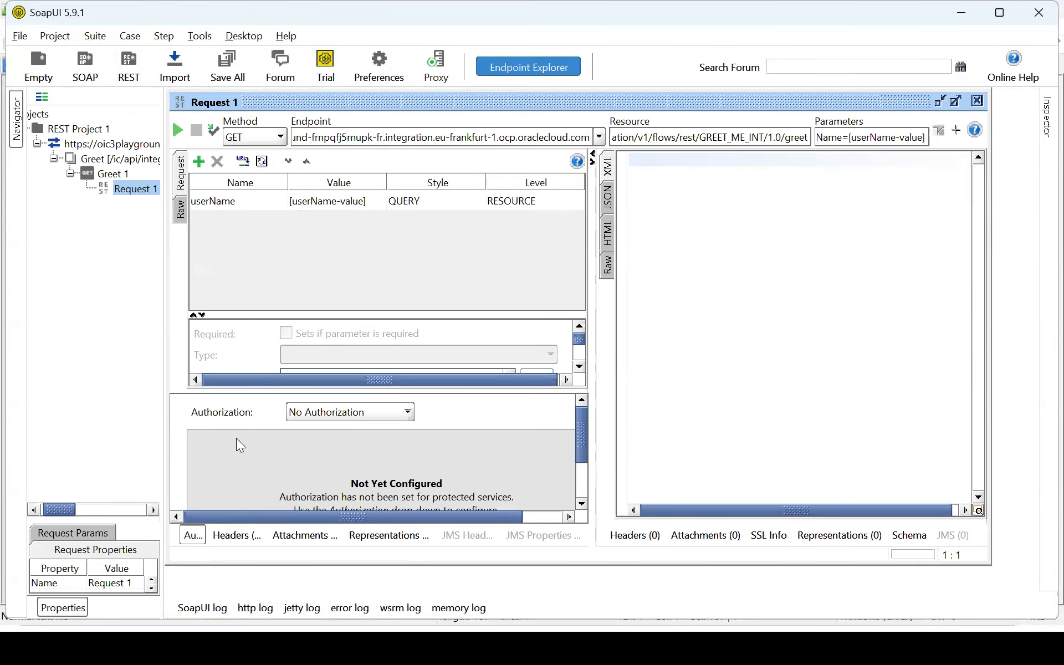
click(319, 415)
click(328, 460)
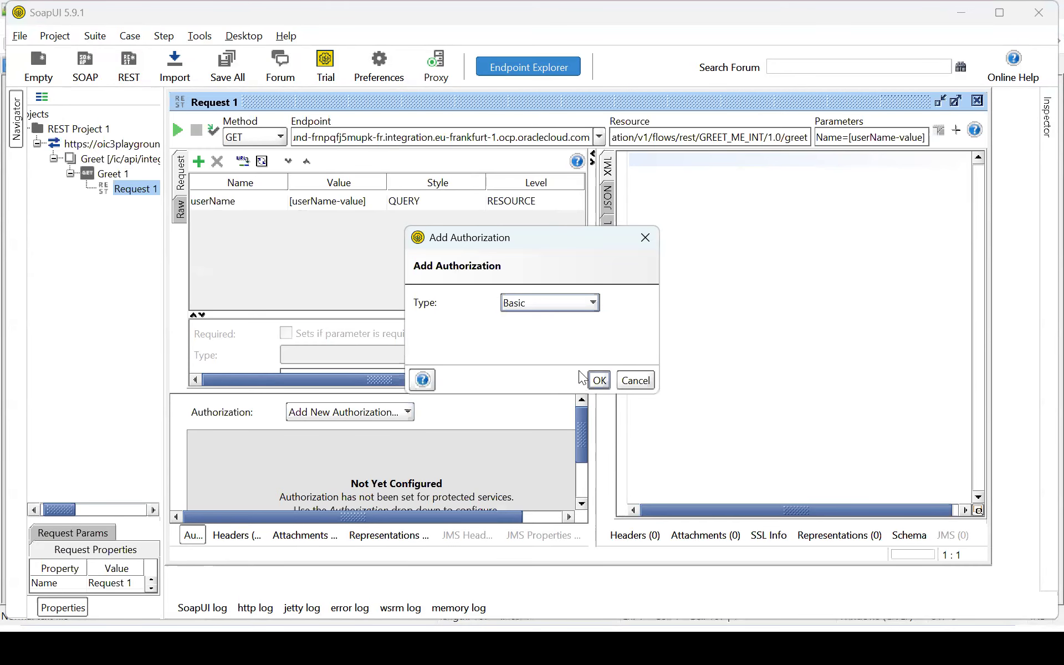
click(599, 380)
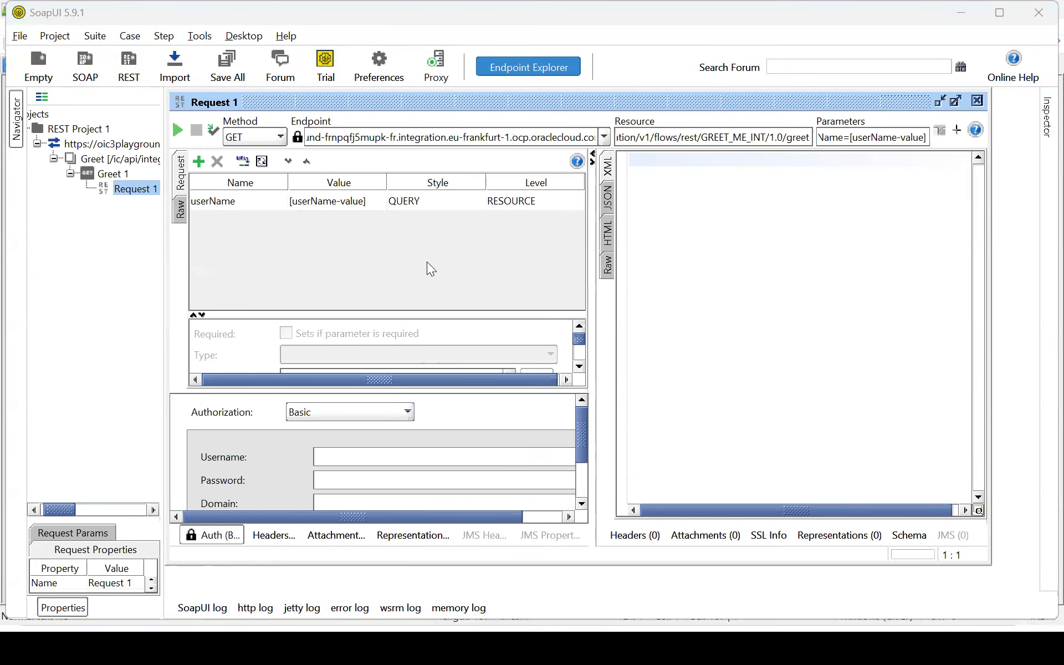
Step: Fill in the Basic auth username with the account e-mail and paste the saved password
key(alt+Tab)
click(376, 65)
click(233, 86)
double_click(176, 90)
key(alt+Tab)
click(420, 453)
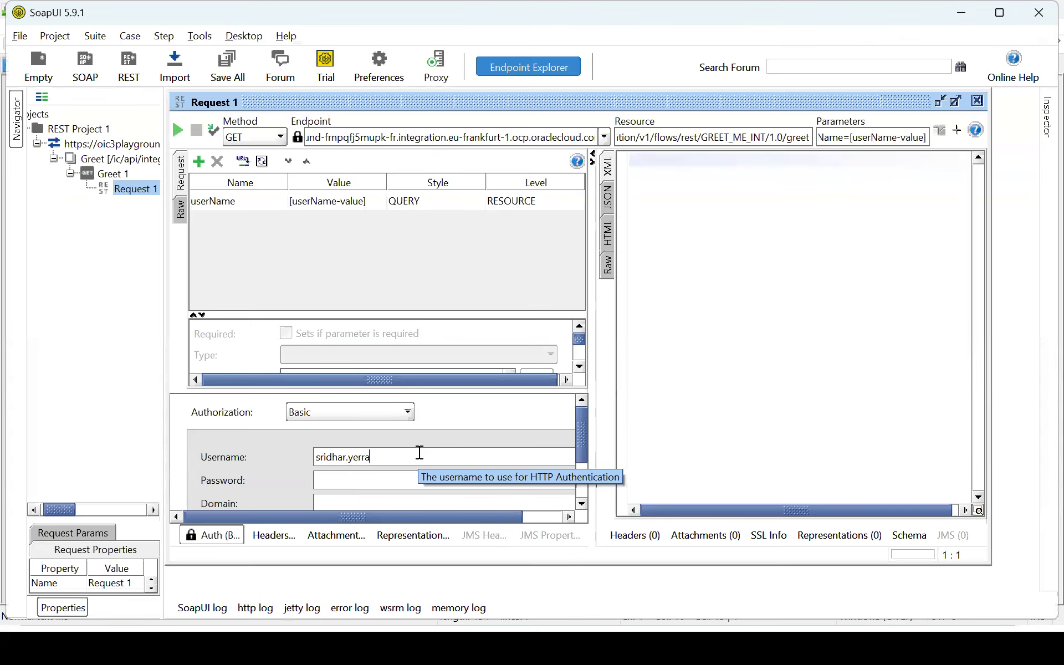
key(Tab)
key(ctrl+v)
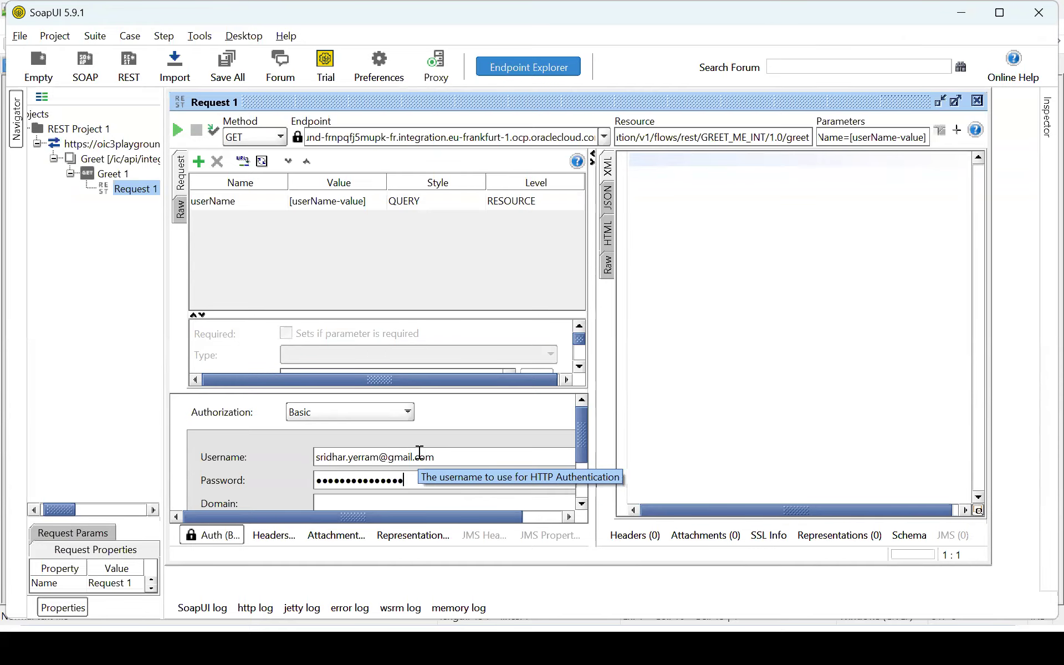
click(272, 535)
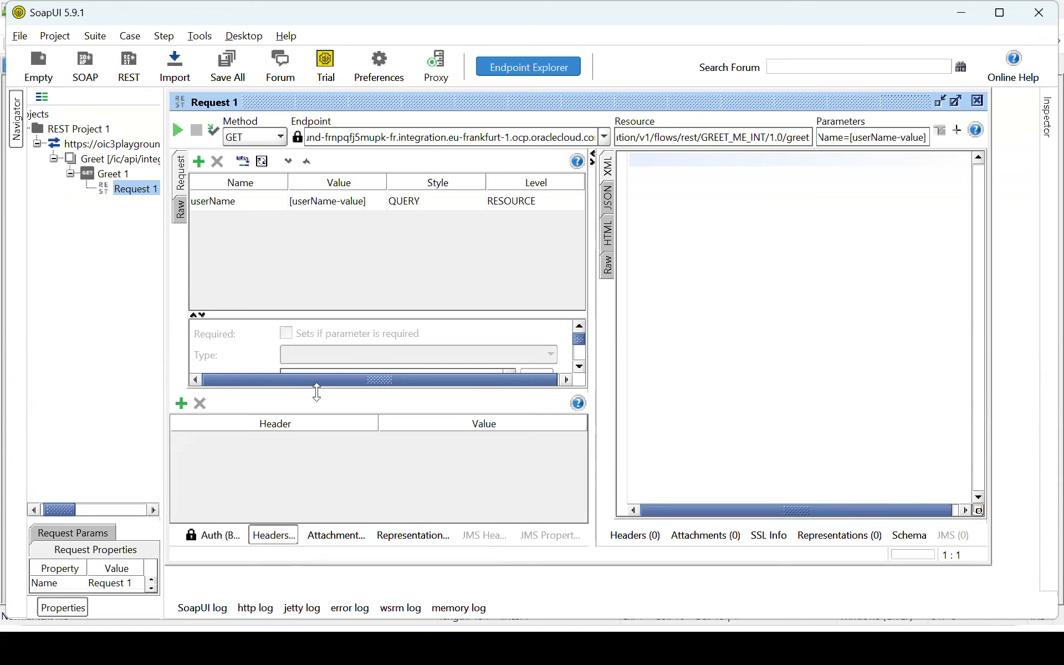
Step: Set the userName parameter to 'Seeta' and send the GET request
click(266, 203)
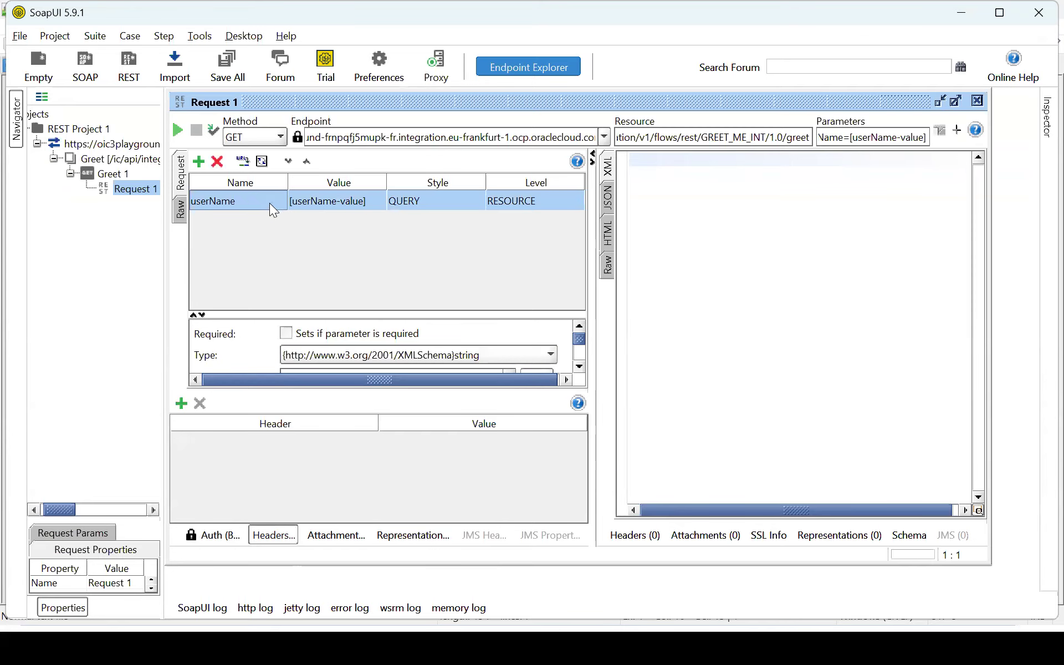
double_click(331, 206)
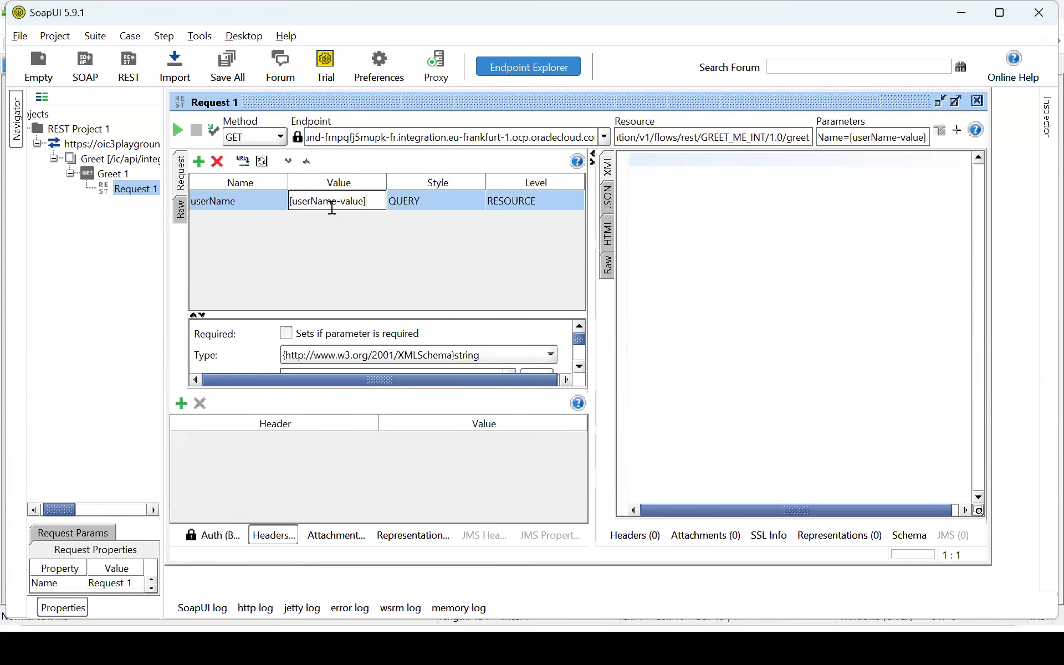
key(ctrl+a)
key(BackSpace)
text(Seeta)
click(244, 139)
click(244, 138)
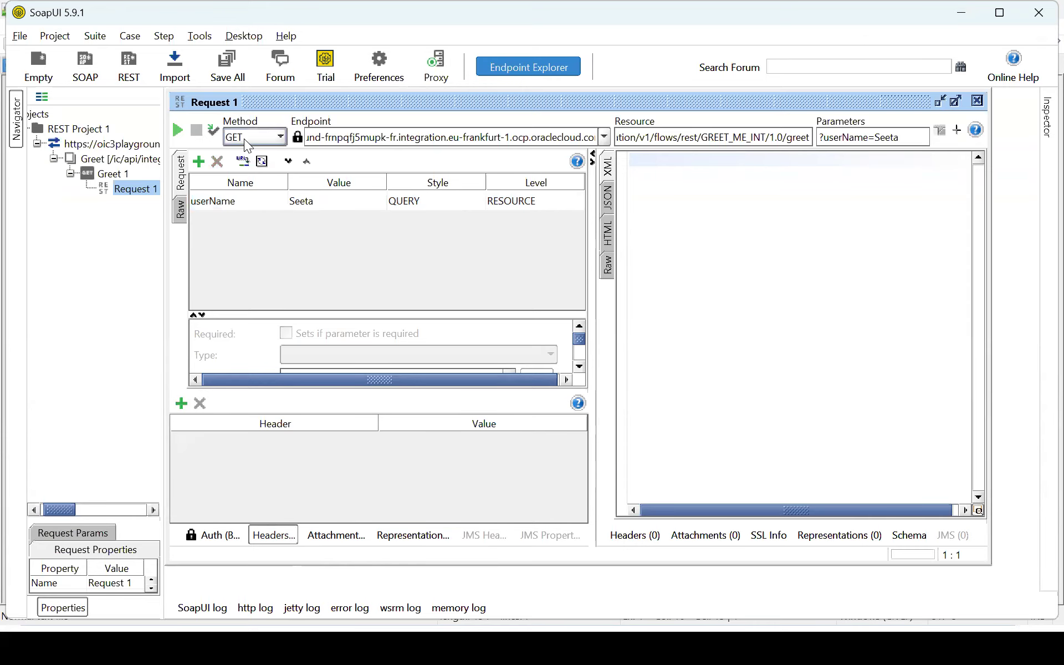
click(177, 132)
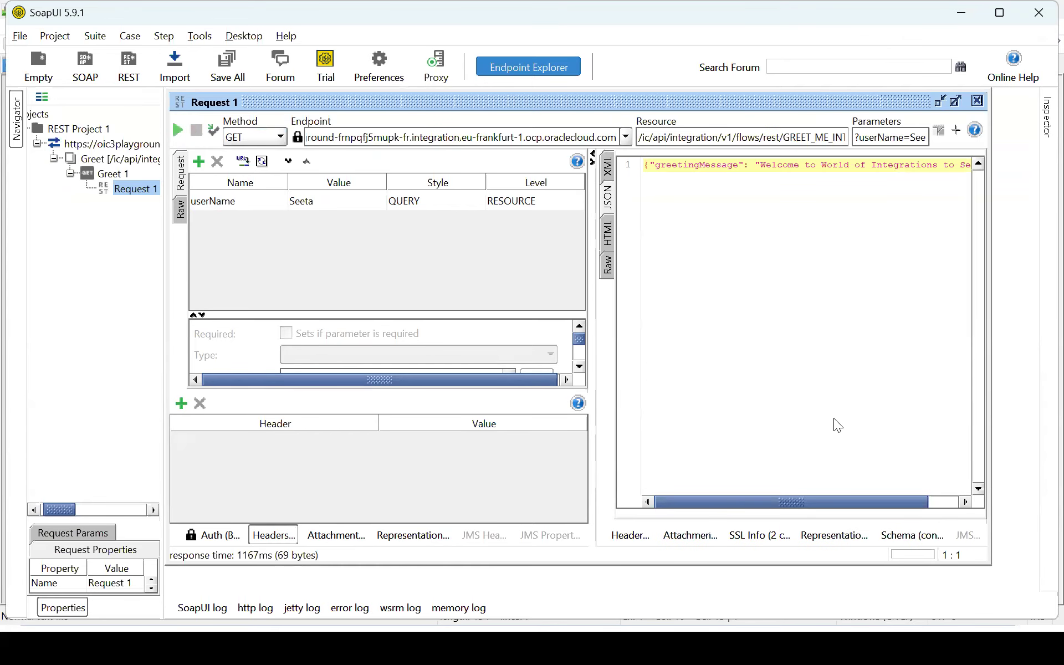
click(934, 498)
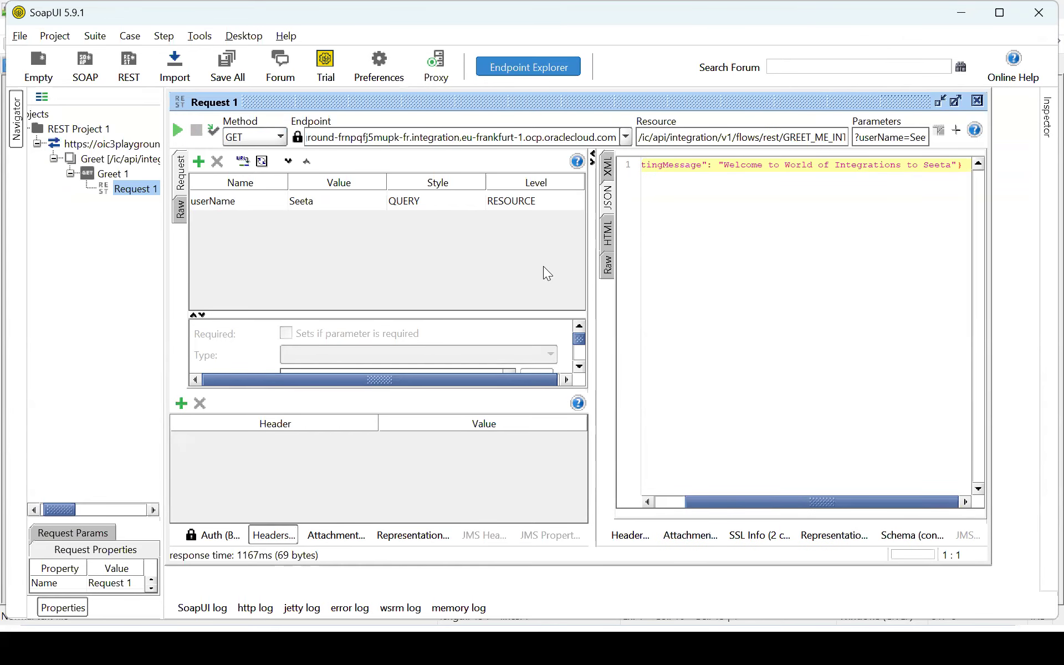
Step: Change the userName value to a new name ending in 'cott' and resend the request
click(320, 201)
double_click(320, 202)
key(BackSpace)
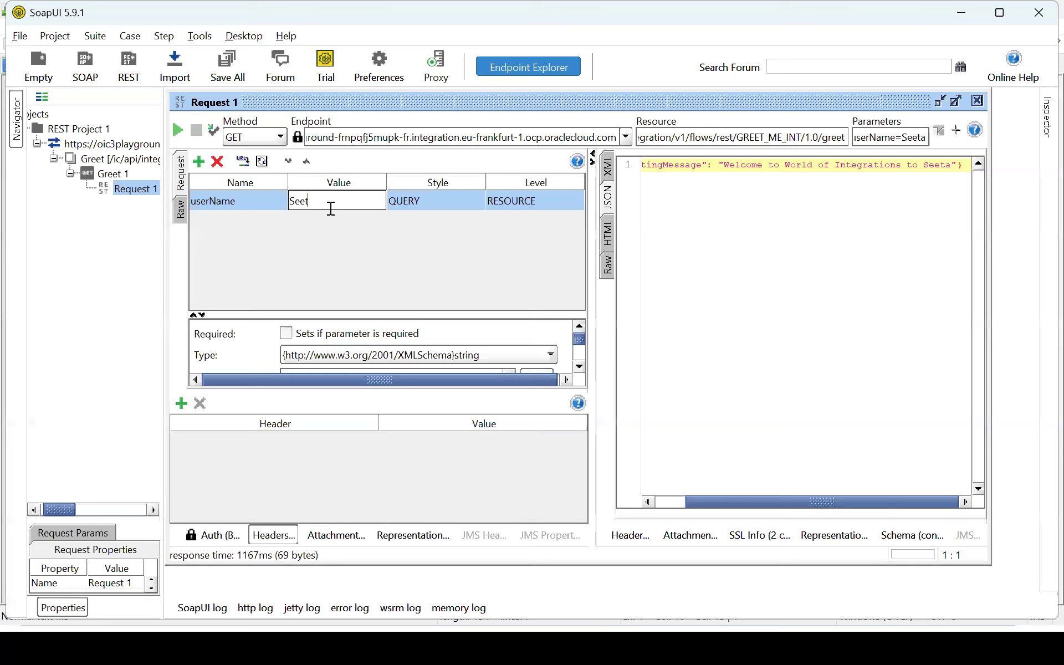
key(BackSpace)
key(BackSpace)
key(BackSpace)
text(cott)
click(177, 133)
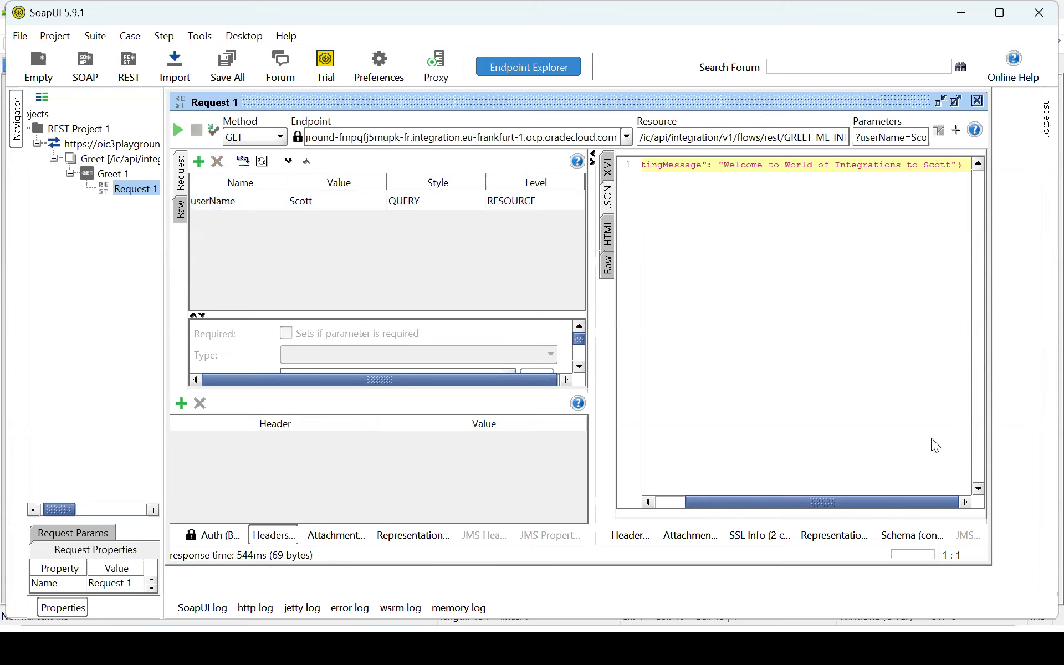